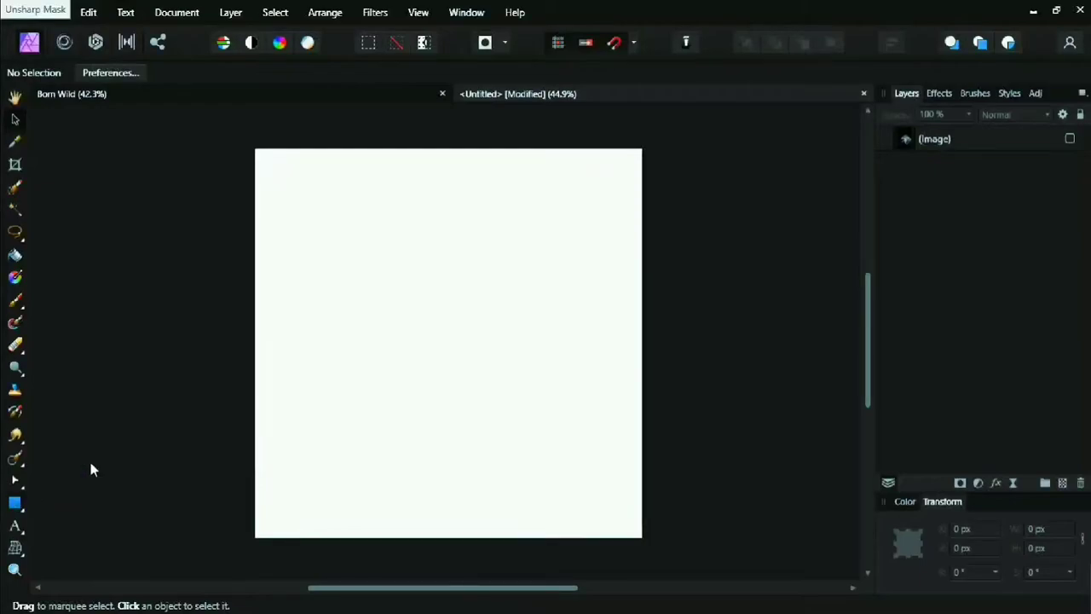
Draw a black rectangle covering the whole canvas
key("m")
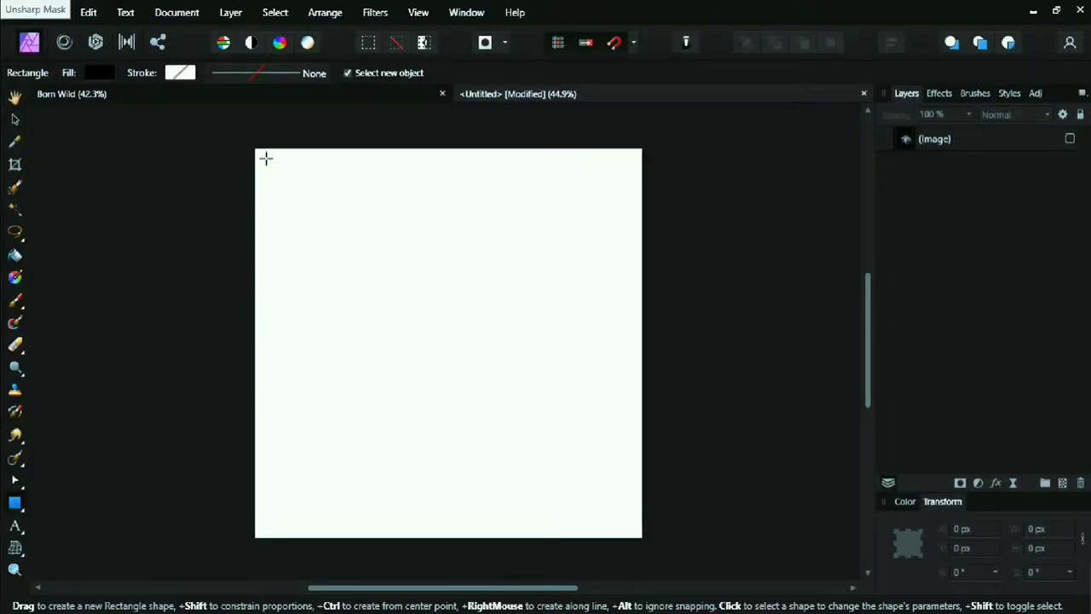
left_click_drag(256, 151, 681, 486)
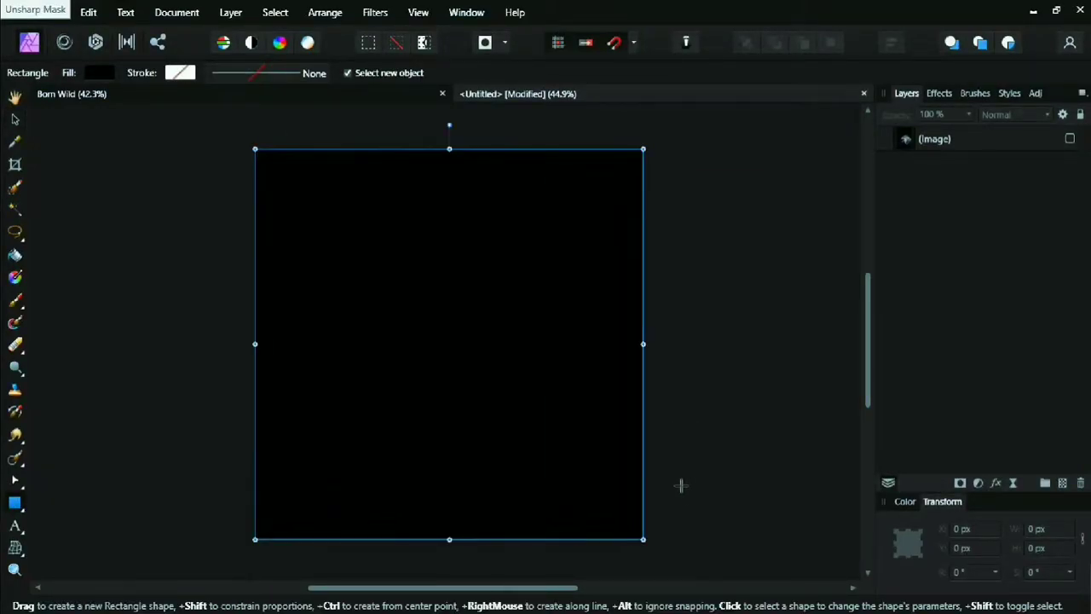
key("v")
left_click(688, 372)
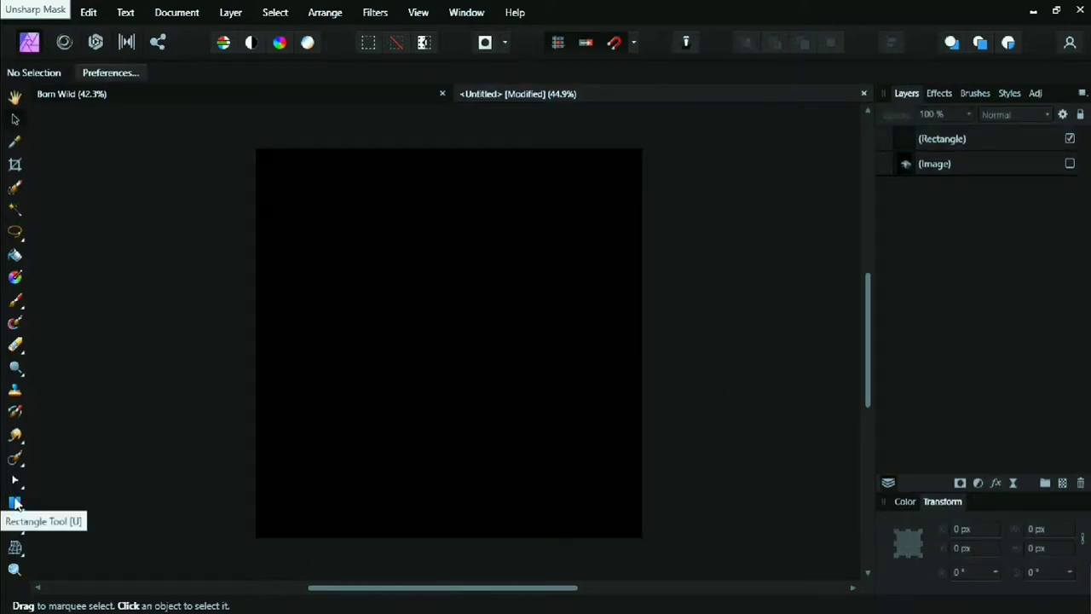
Draw a second, smaller rectangle near the centre and give it a brownish-red fill
left_click(15, 503)
left_click_drag(353, 261, 468, 432)
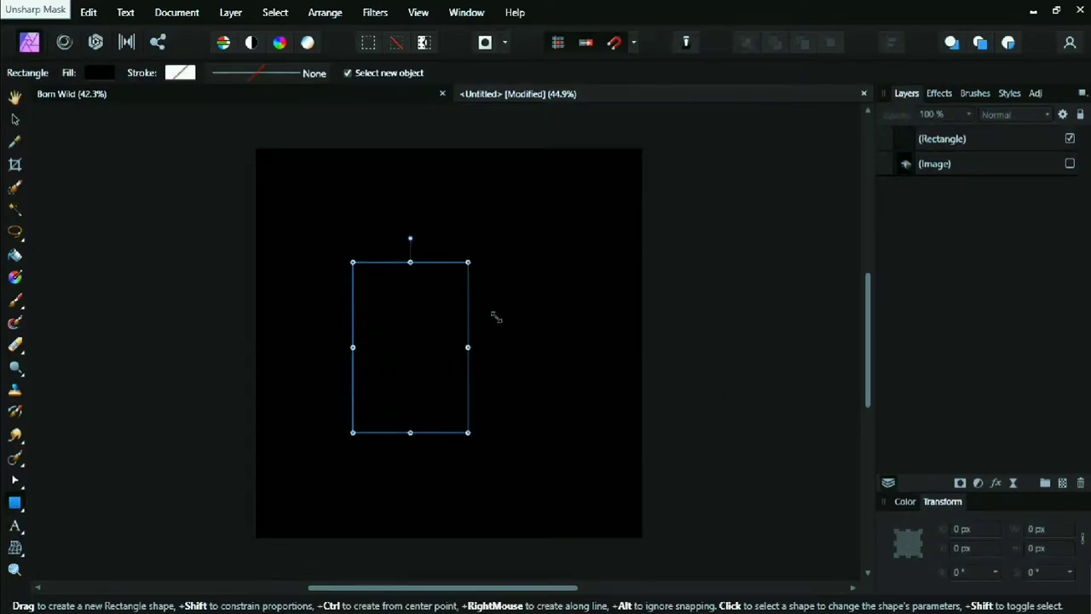
left_click(906, 501)
left_click(979, 487)
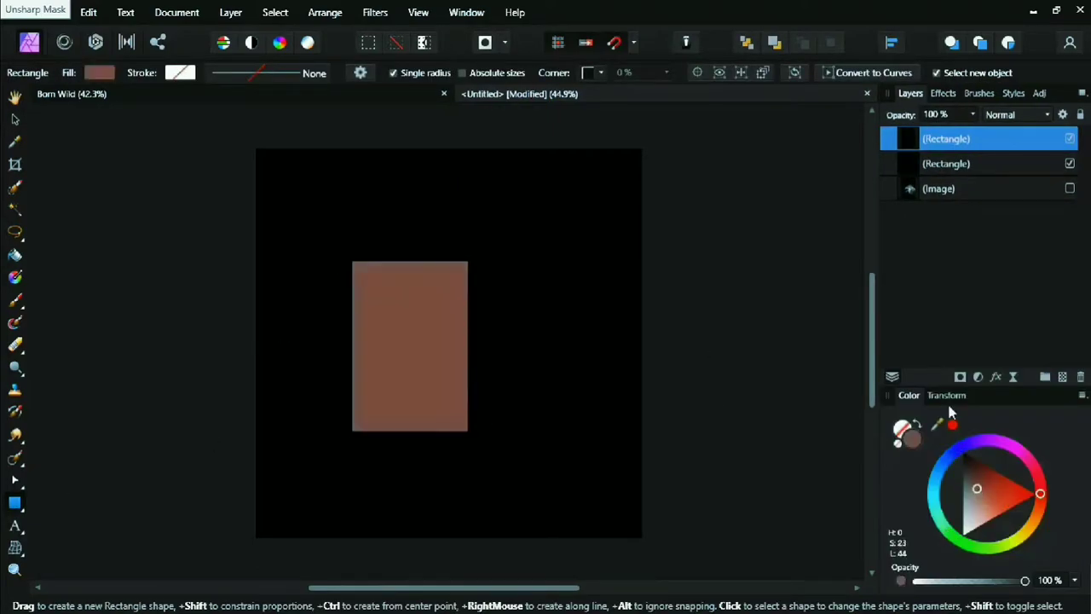
Resize the brown rectangle to 526 × 664 px and centre it on the canvas
left_click(946, 396)
left_click(1048, 530)
type("26")
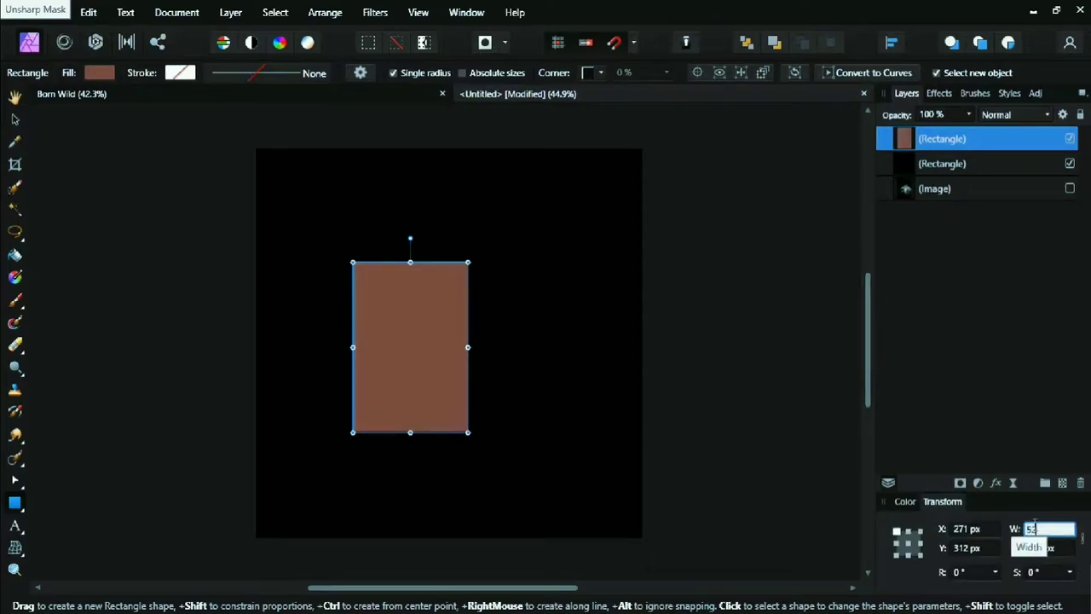
key("Return")
left_click(1047, 548)
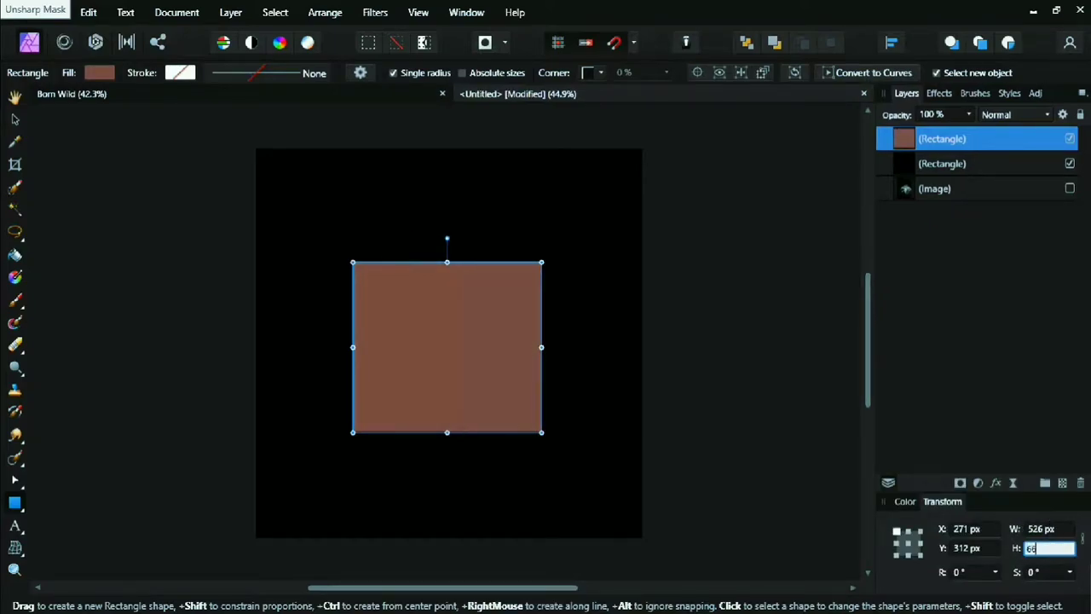
type("8")
key("Return")
key("v")
left_click_drag(449, 382, 450, 356)
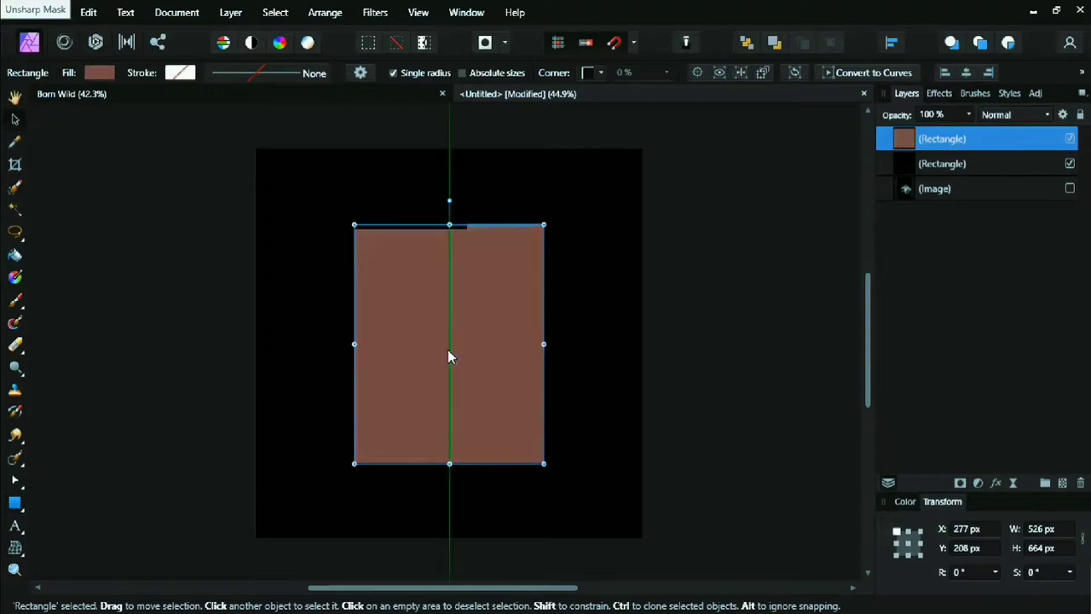
left_click(717, 319)
Move the wolf image layer to the top and clip it inside the brown rectangle
left_click(1064, 191)
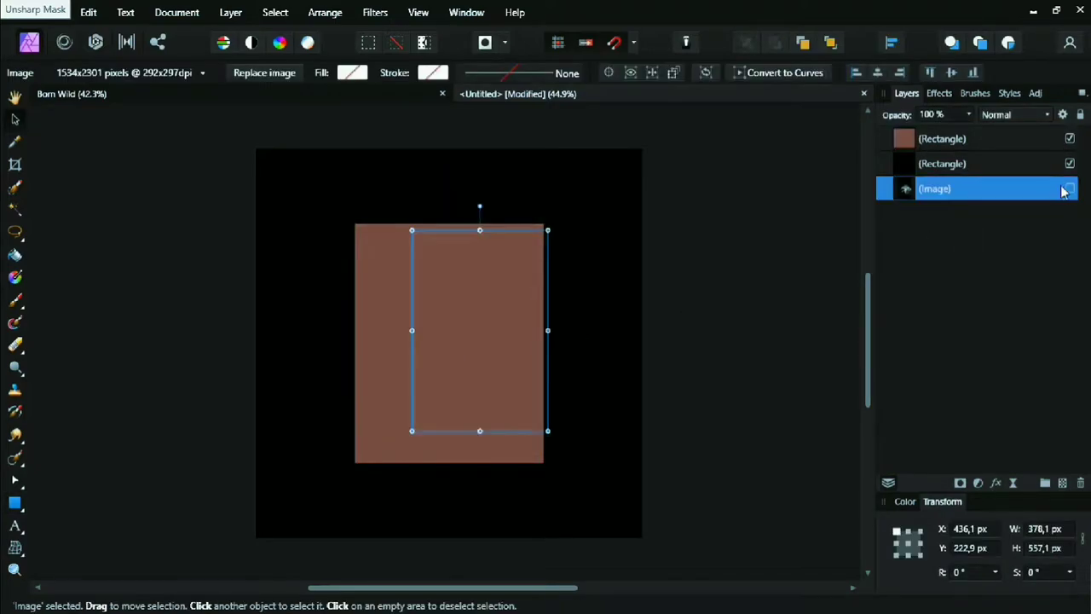
left_click_drag(914, 190, 933, 129)
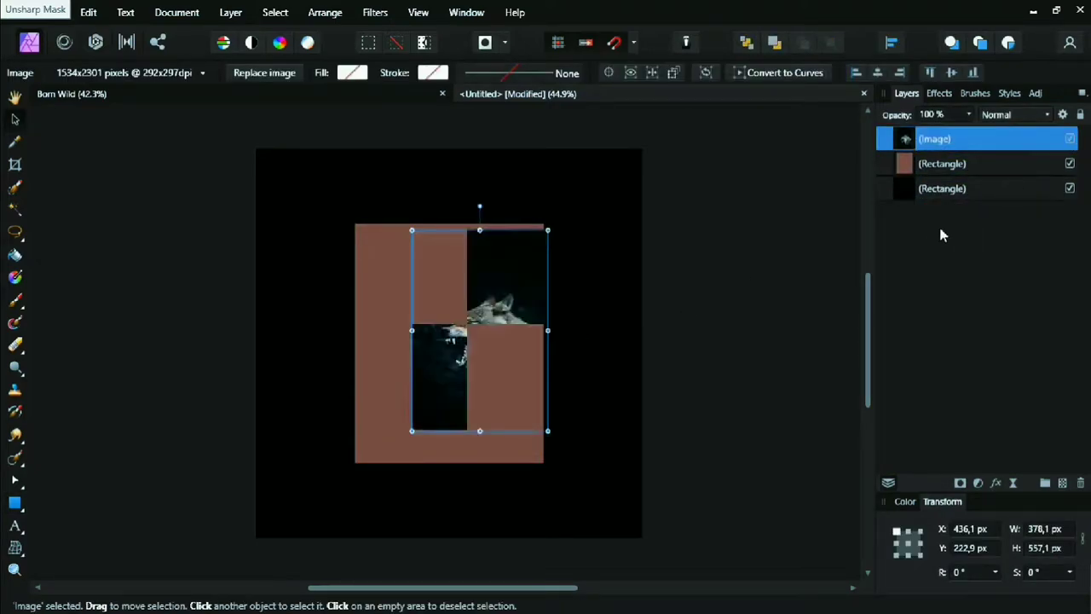
left_click_drag(474, 317, 500, 331)
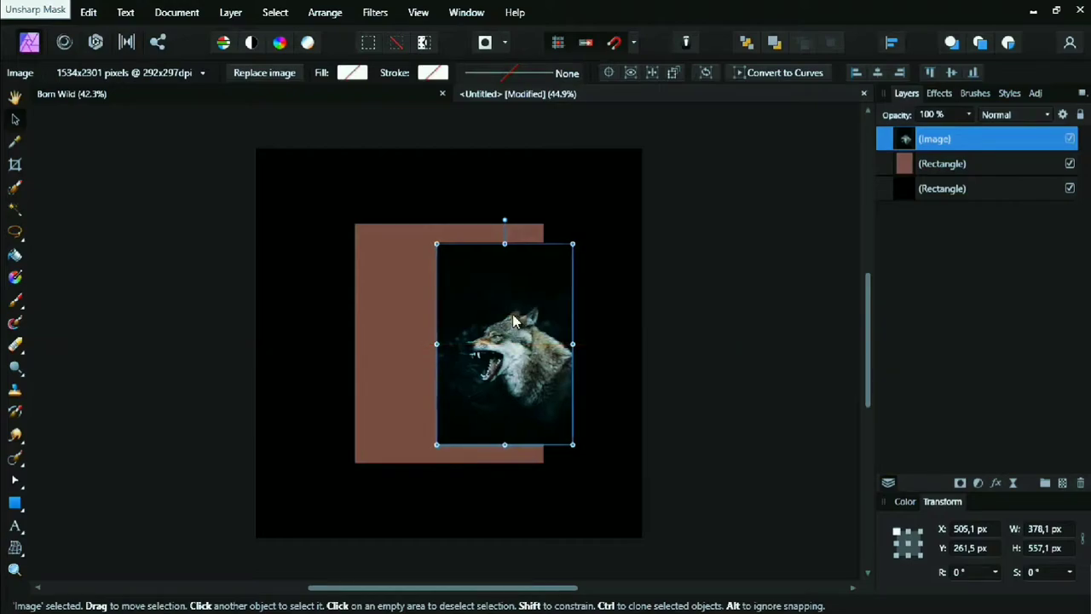
left_click_drag(897, 146, 927, 173)
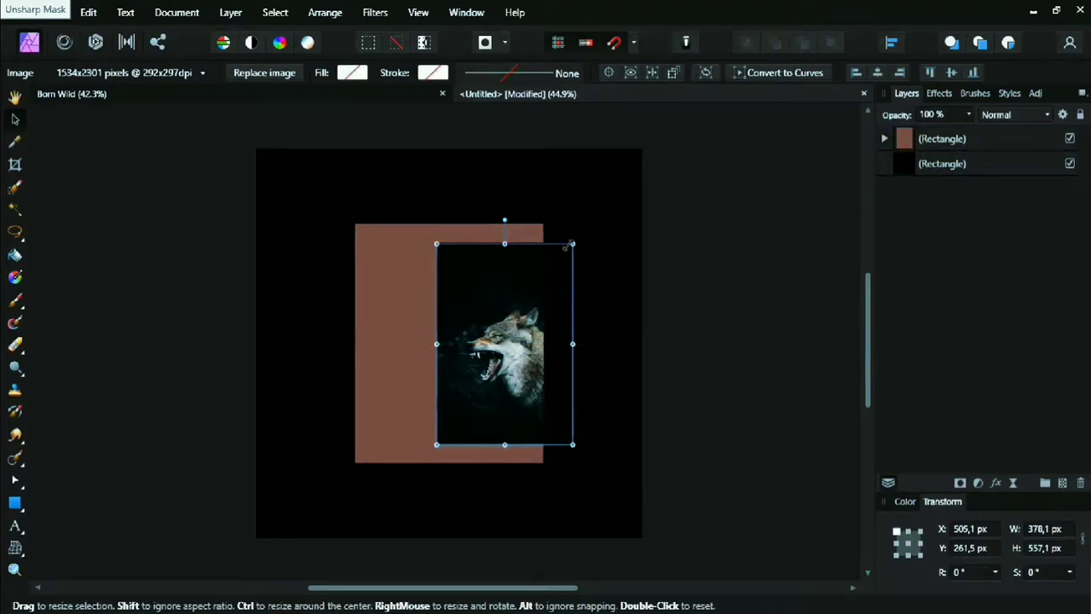
Enlarge the clipped wolf photo to fill the rectangle and centre it
mouse_move(570, 244)
left_mouse_down()
mouse_move(612, 192)
mouse_move(568, 178)
left_mouse_up()
left_click_drag(441, 264, 430, 266)
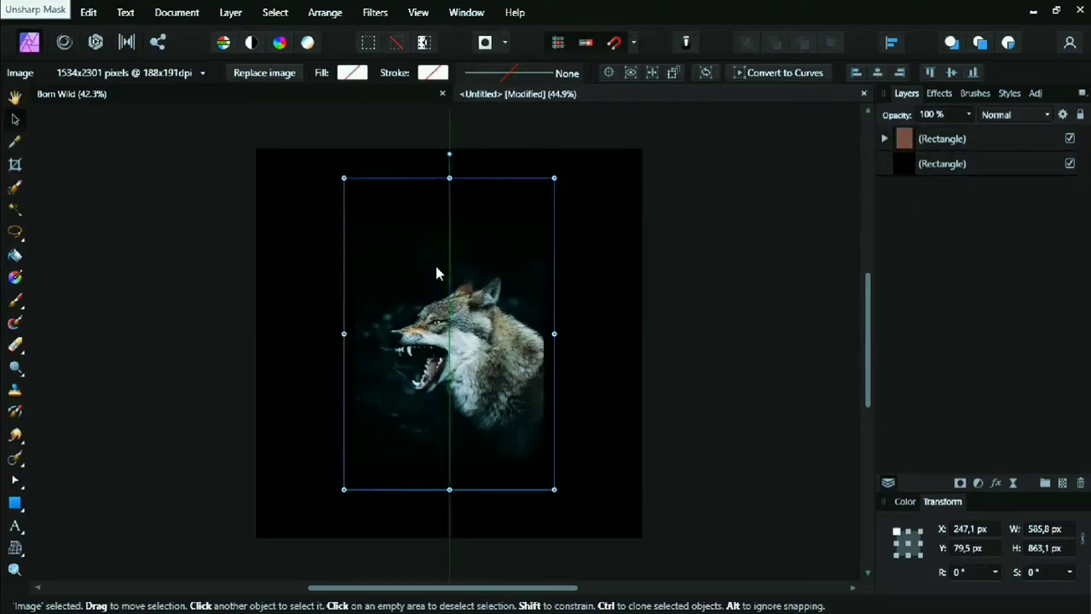
left_click_drag(555, 177, 602, 100)
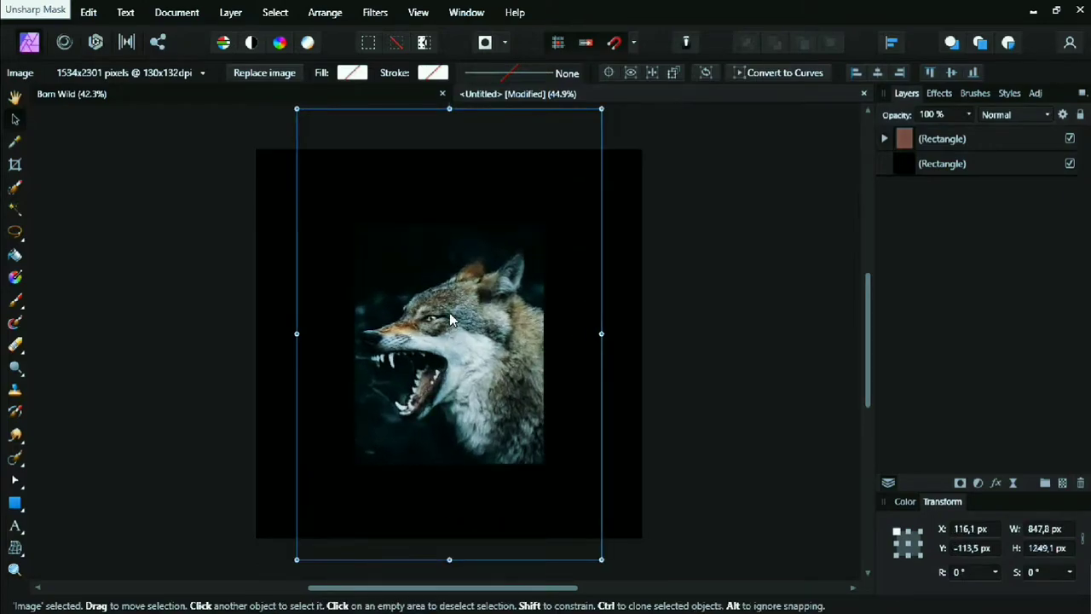
left_click_drag(452, 322, 451, 315)
key("ctrl+d")
Select the nested wolf image and bring up the adjustments list
left_click(885, 140)
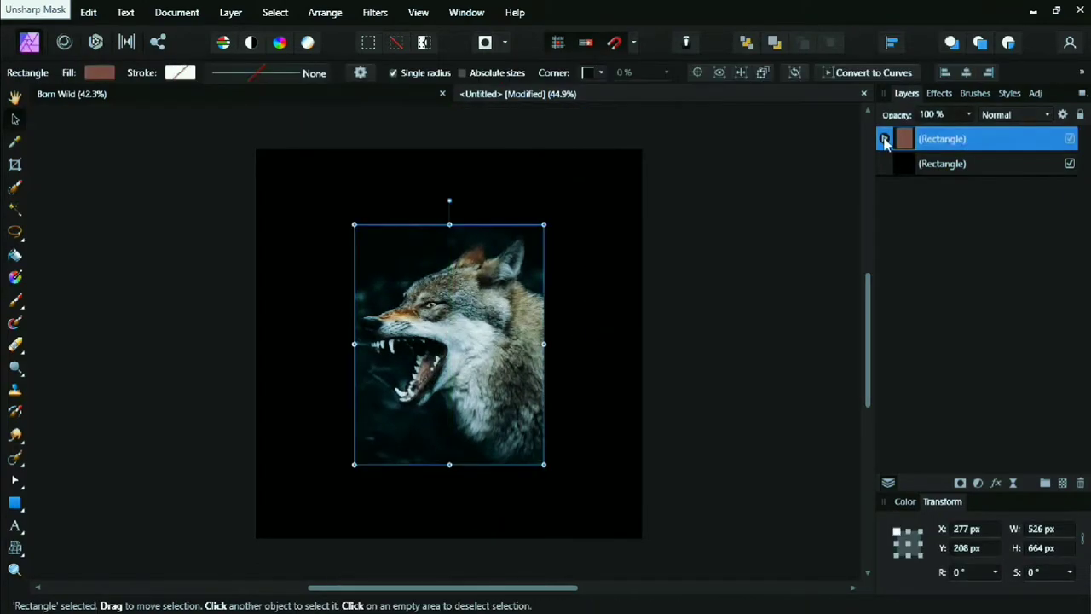
left_click(885, 138)
left_click(942, 163)
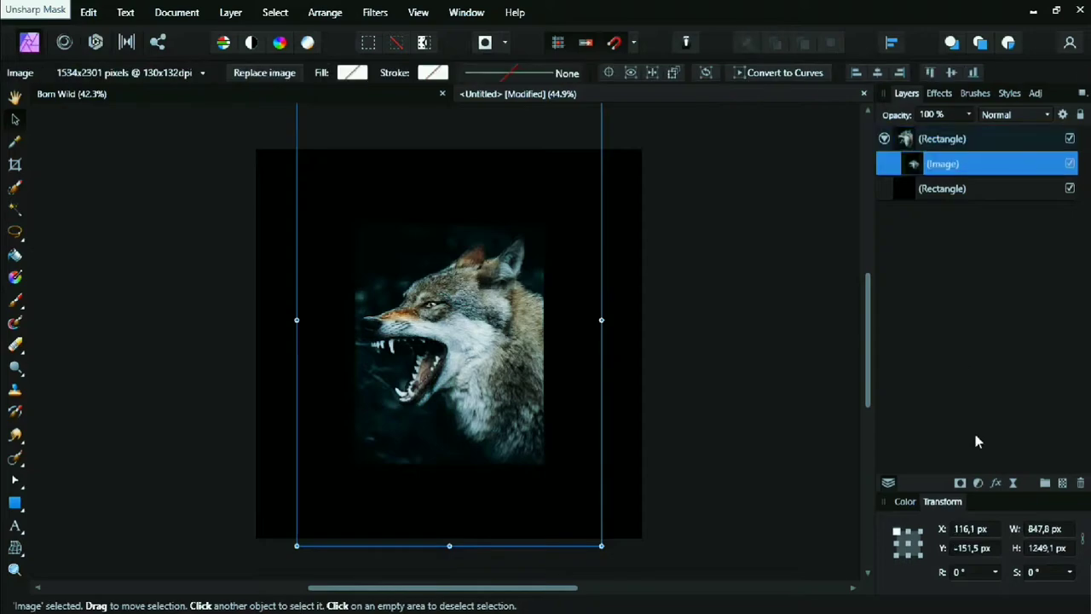
left_click(986, 482)
Add a Black & White adjustment to the wolf using preset 12
left_click(840, 160)
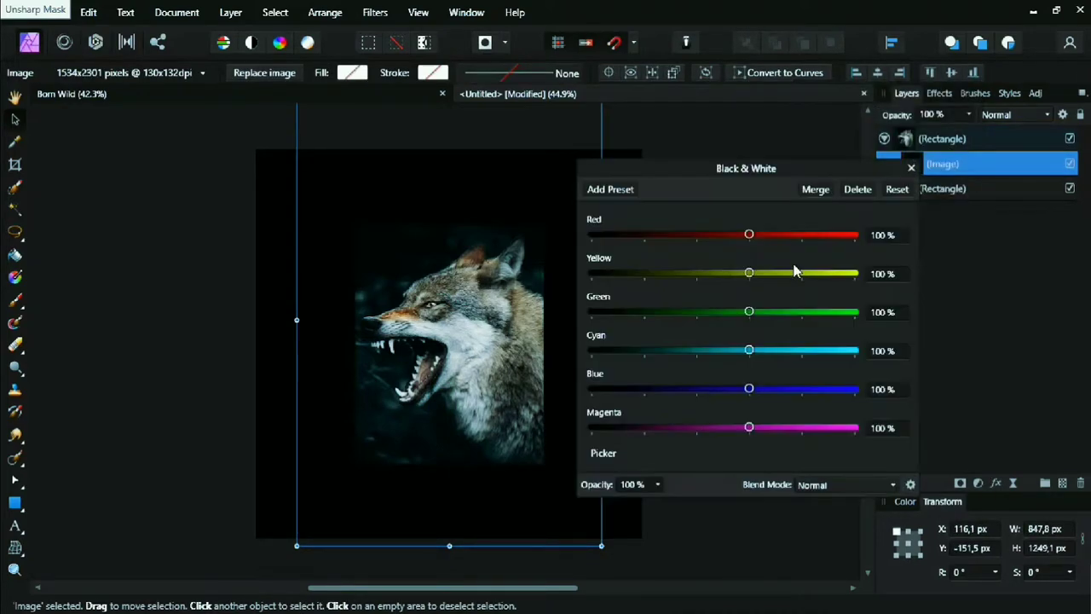
left_click_drag(778, 170, 649, 163)
left_click_drag(344, 256, 151, 251)
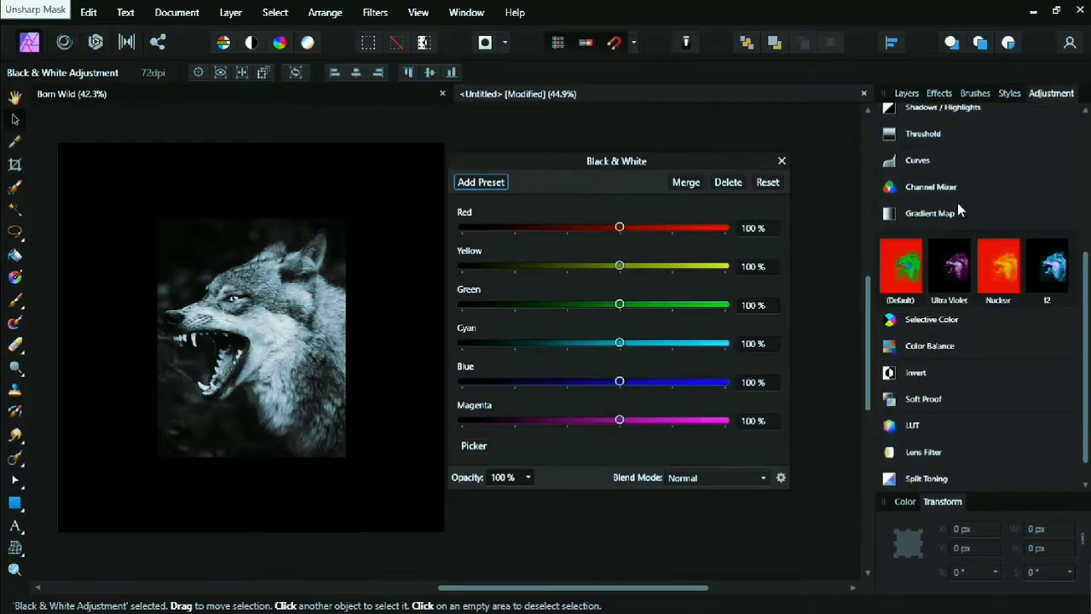
scroll(960, 352, "down", 1)
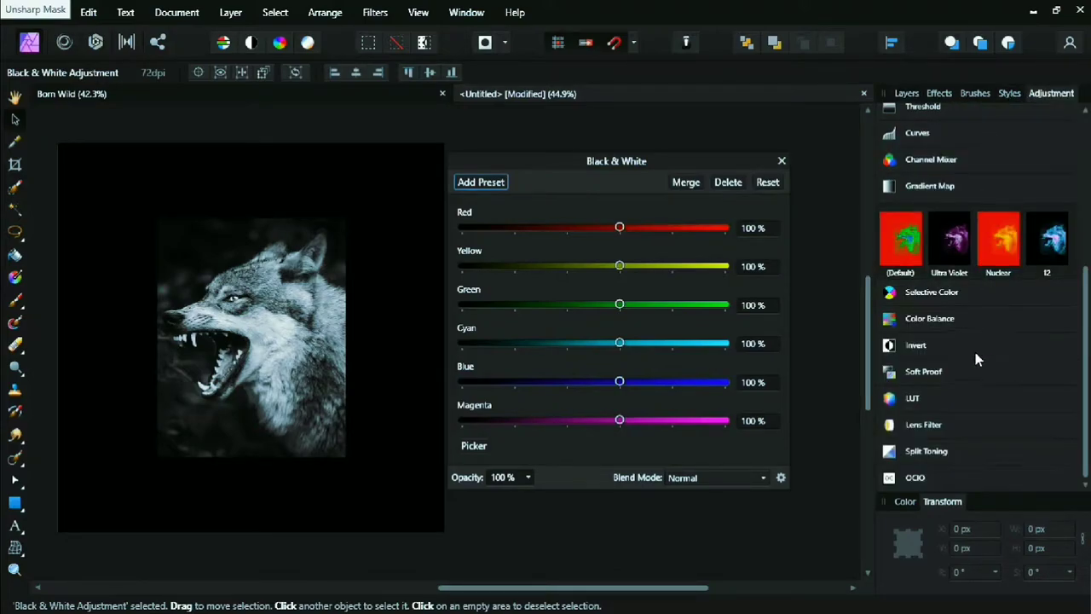
scroll(975, 352, "up", 5)
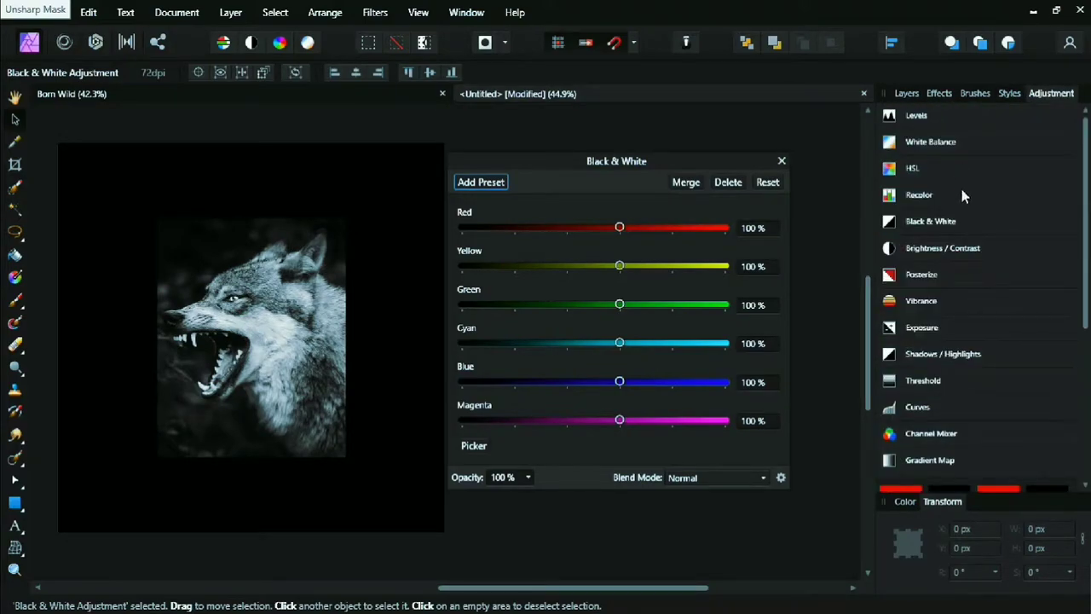
left_click(954, 222)
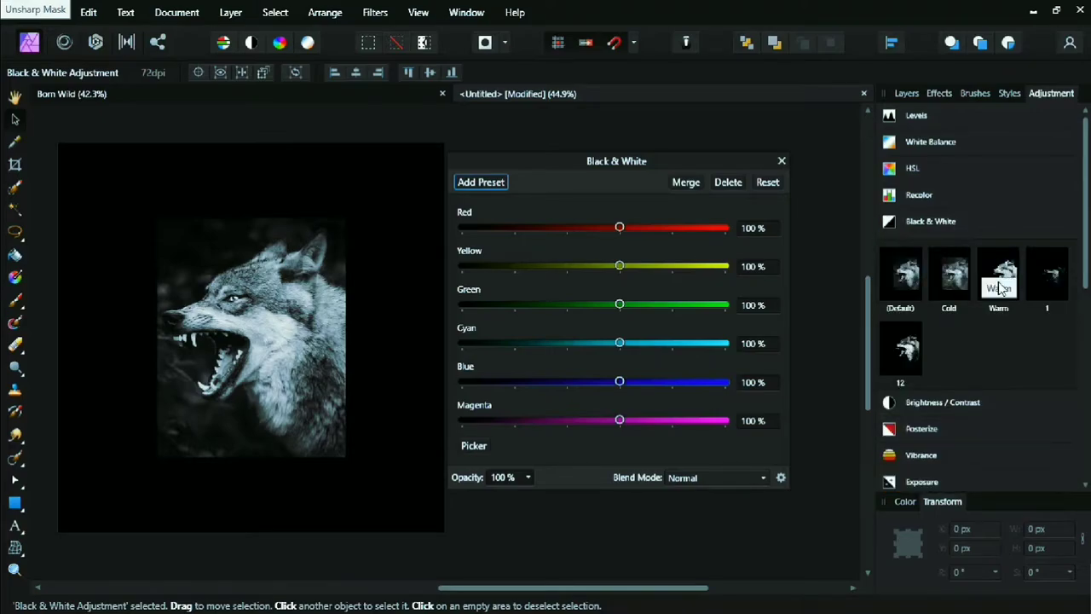
left_click(908, 353)
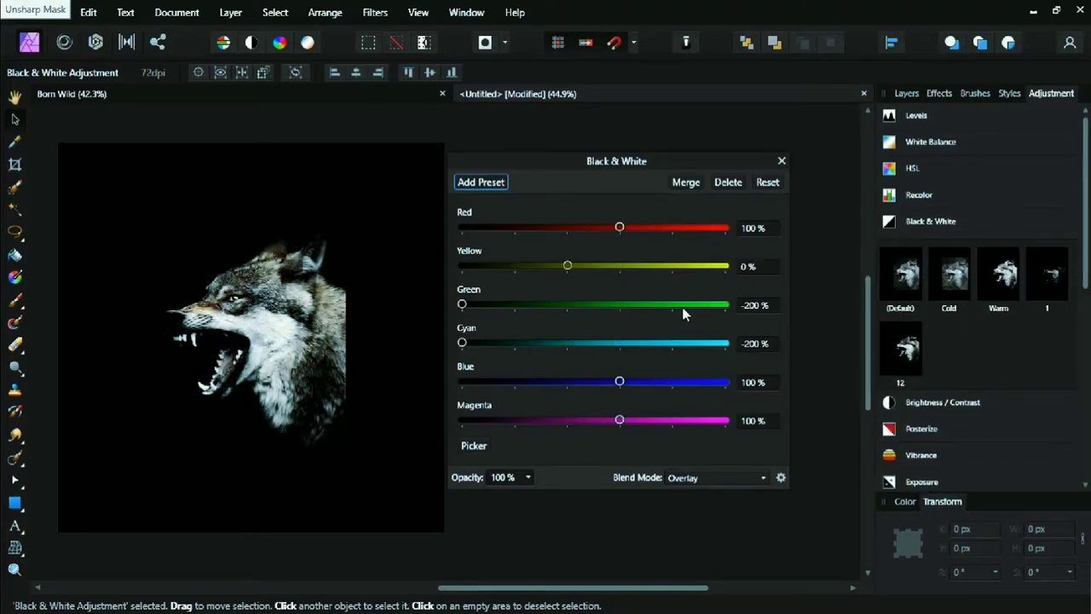
left_click(783, 162)
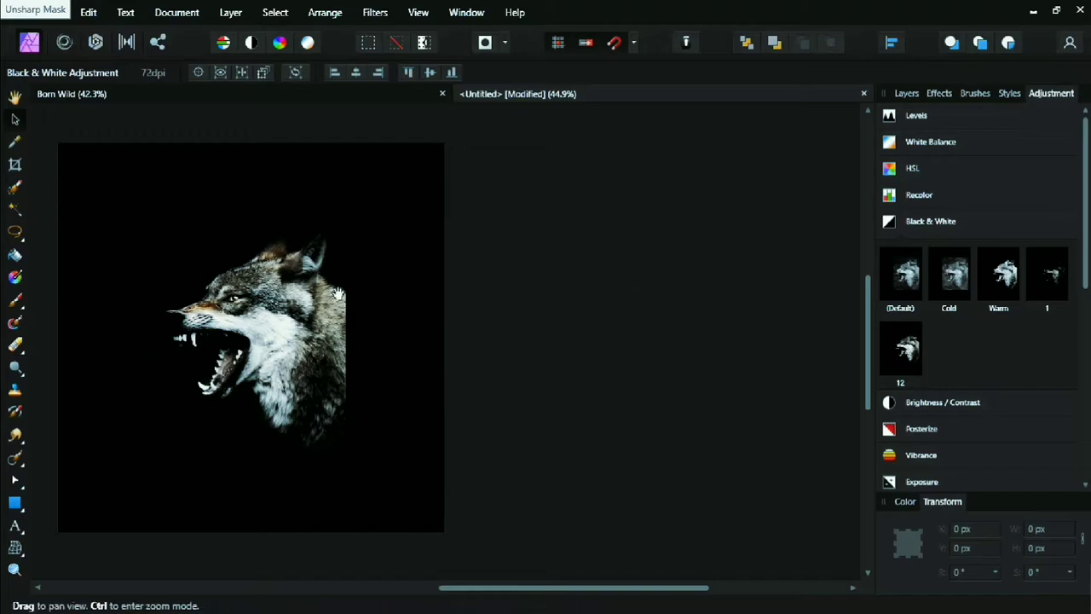
Set the Black & White adjustment's blend mode to Overlay
left_click(906, 94)
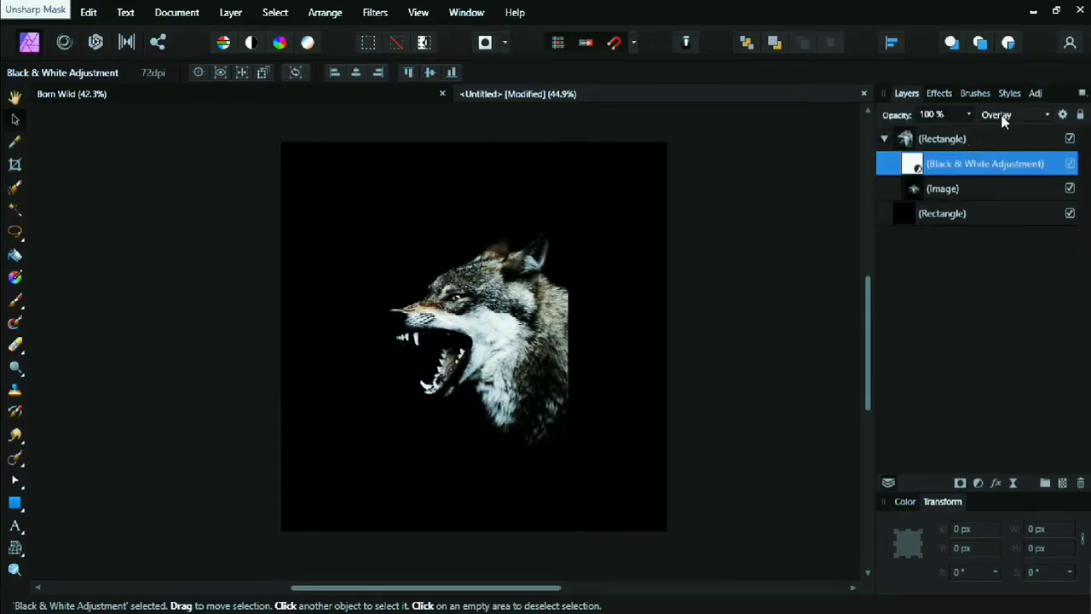
left_click(1004, 115)
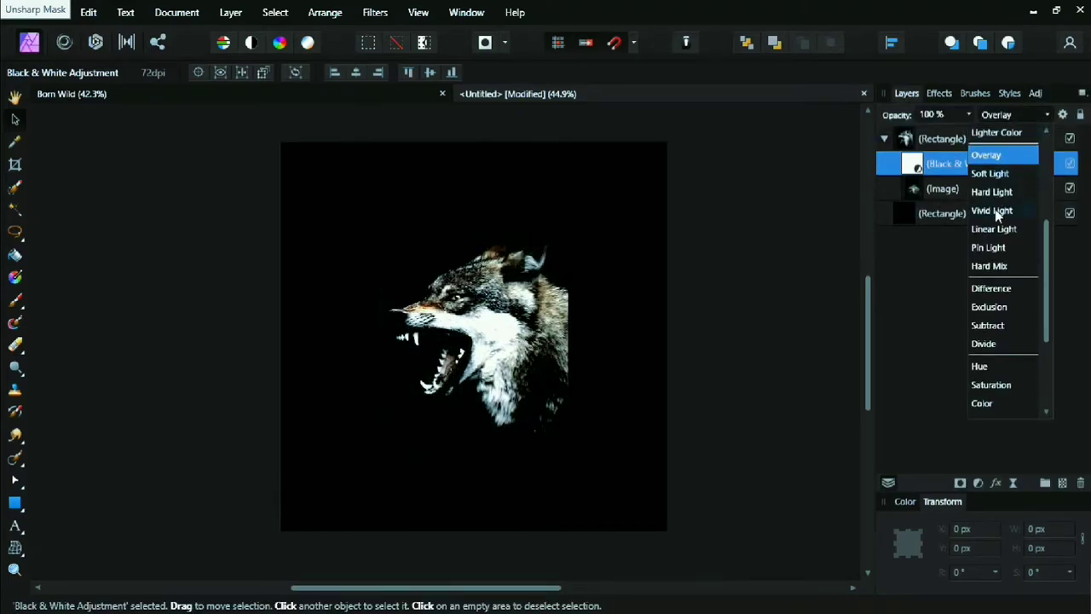
left_click(991, 157)
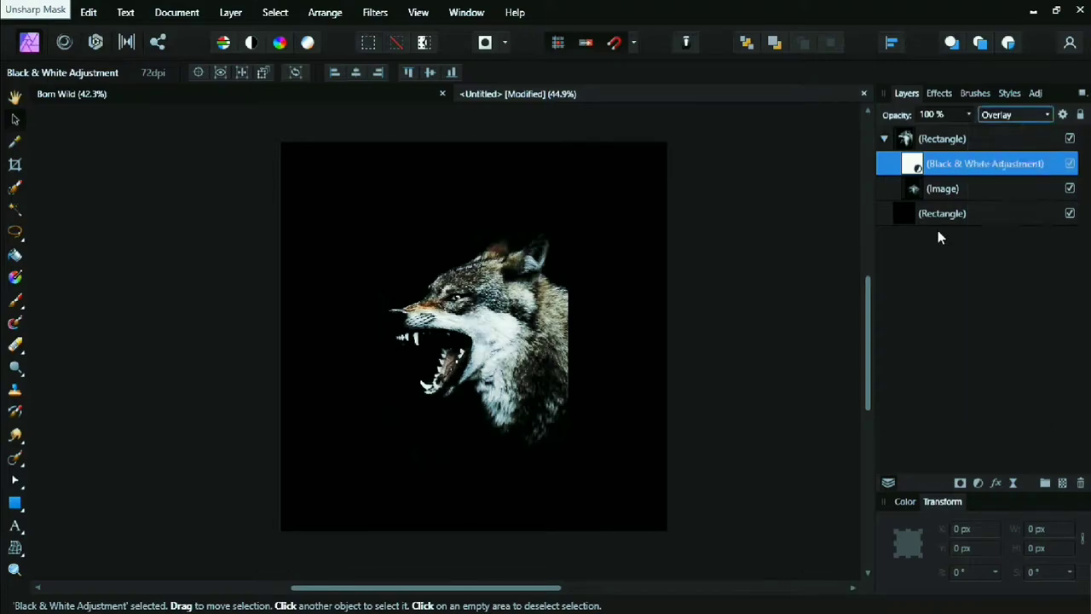
Add a Gradient Map adjustment with preset 12 for blue tones
left_click(979, 483)
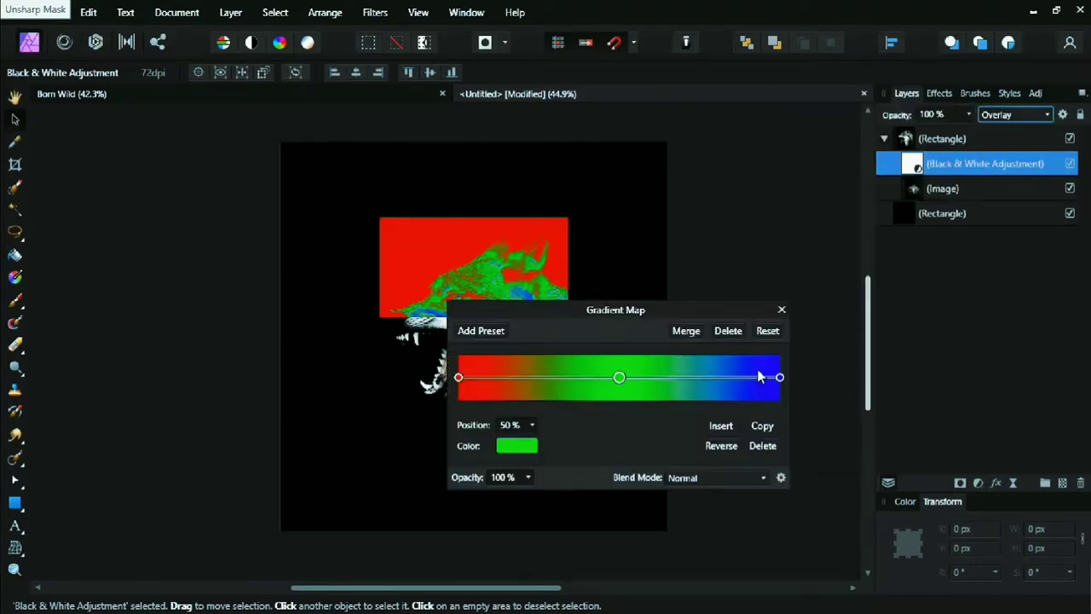
left_click_drag(688, 311, 628, 229)
left_click_drag(316, 287, 102, 295)
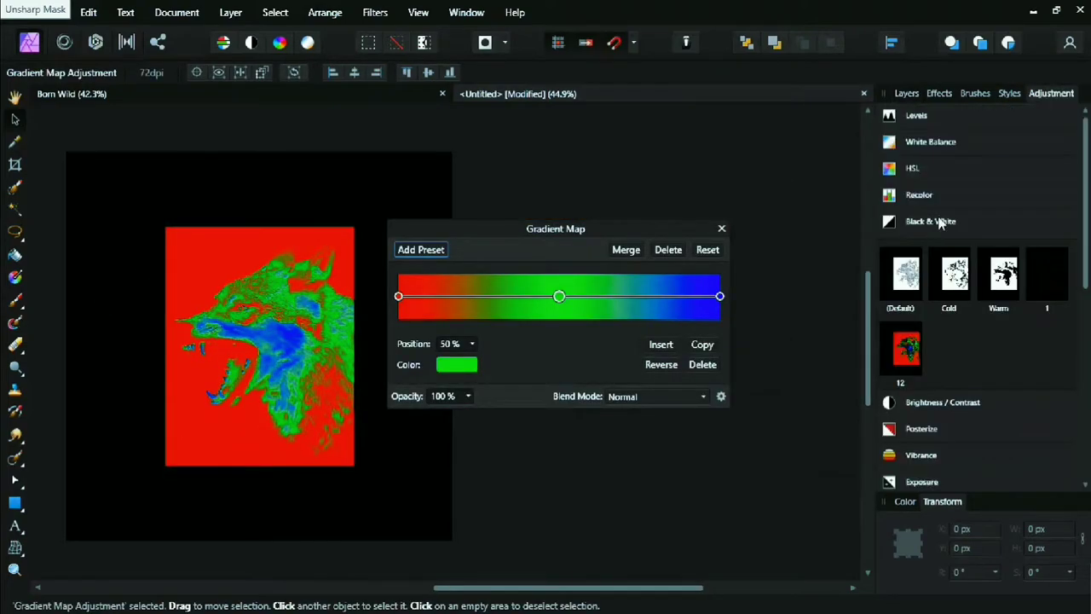
left_click(928, 223)
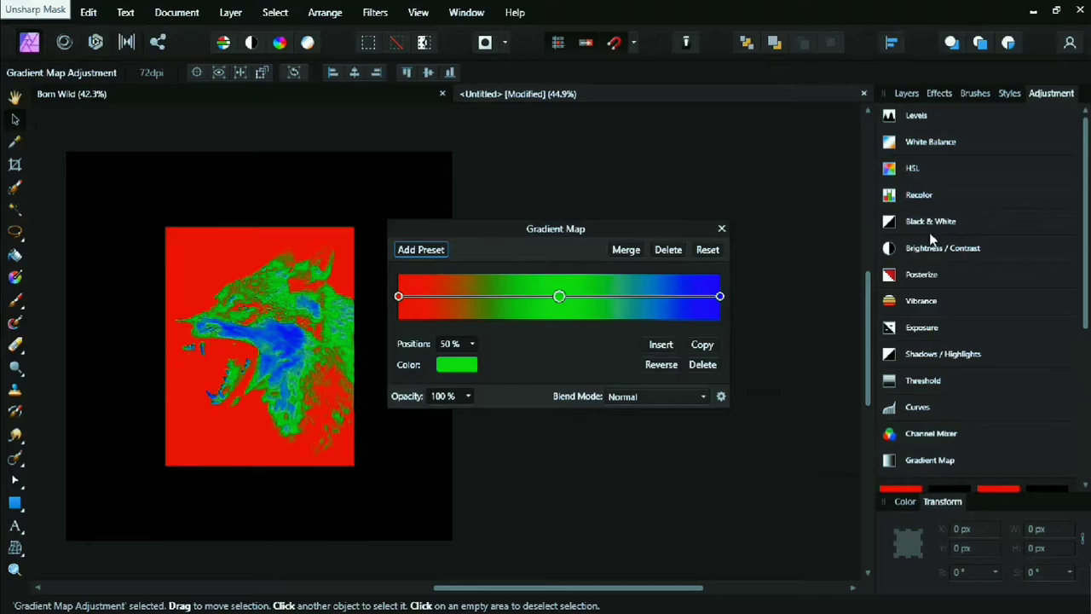
left_click(929, 460)
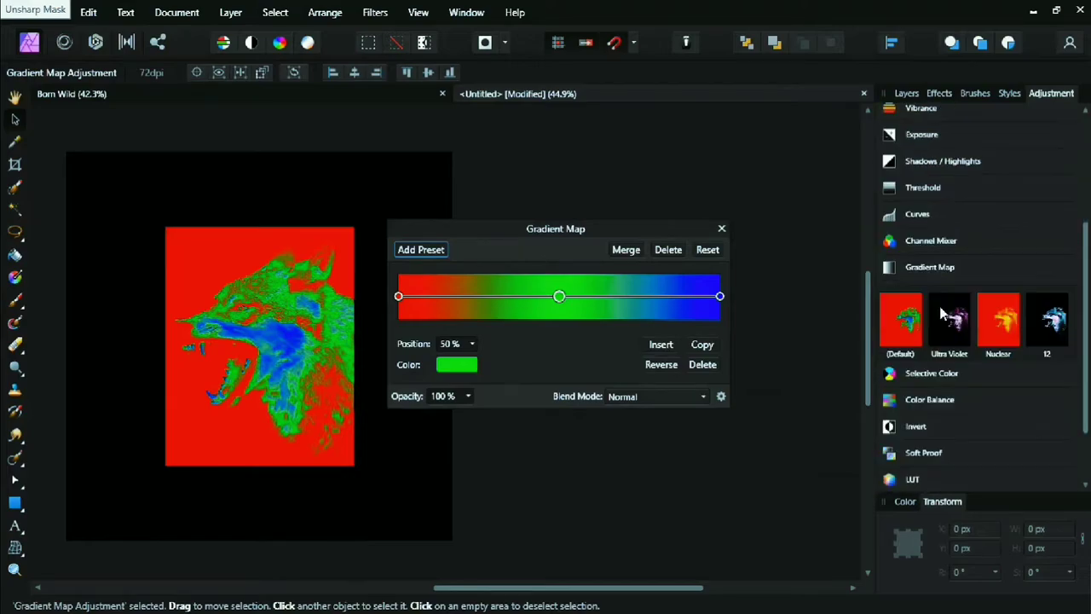
left_click(1054, 319)
left_click(721, 229)
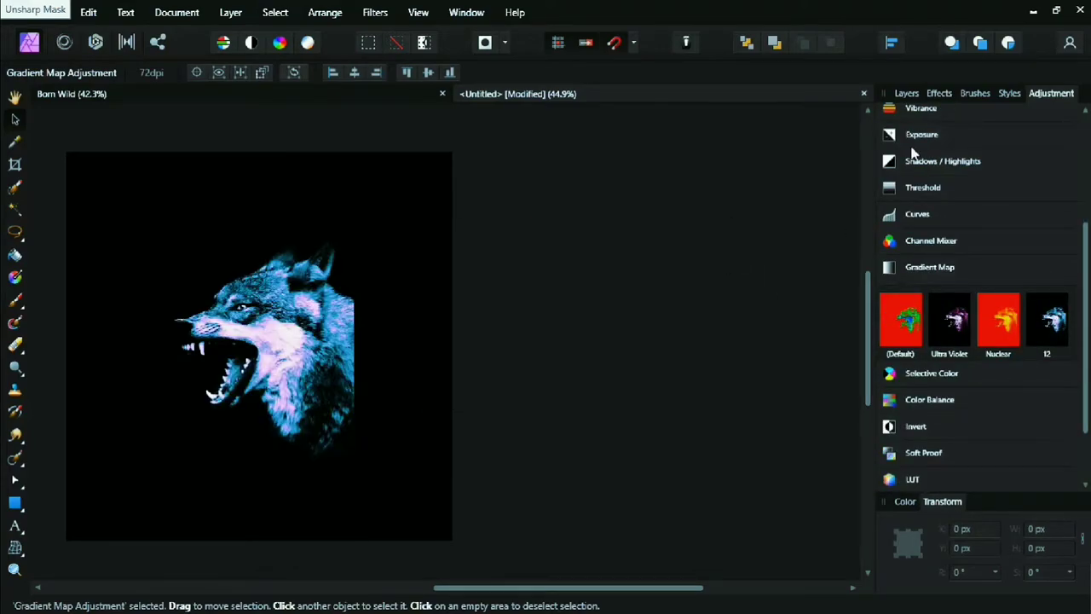
Set the Gradient Map's blend mode to Color
left_click(906, 93)
left_click_drag(398, 292, 586, 292)
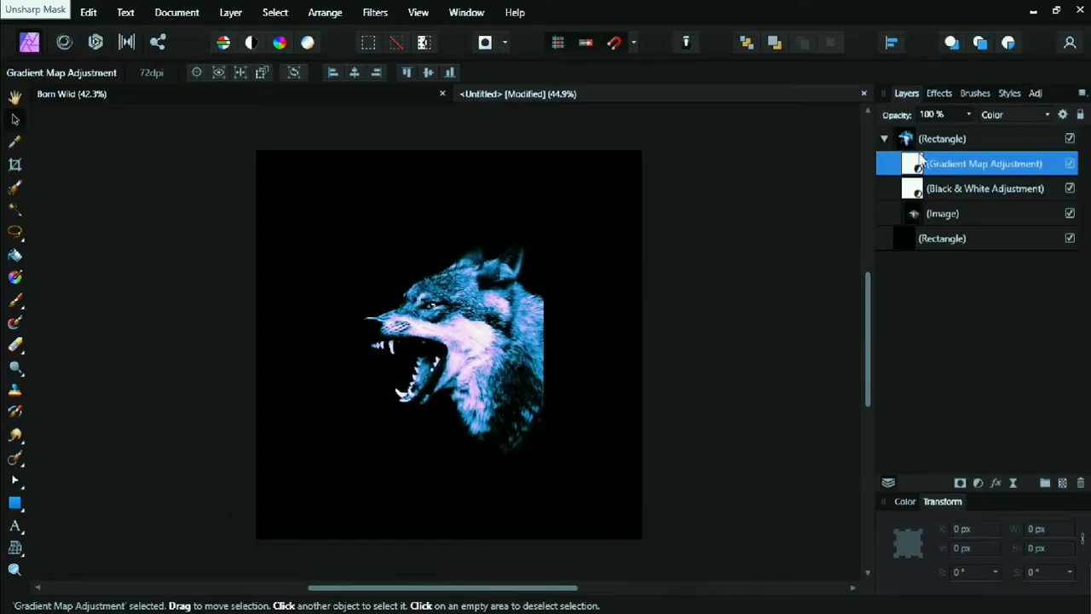
left_click(1006, 119)
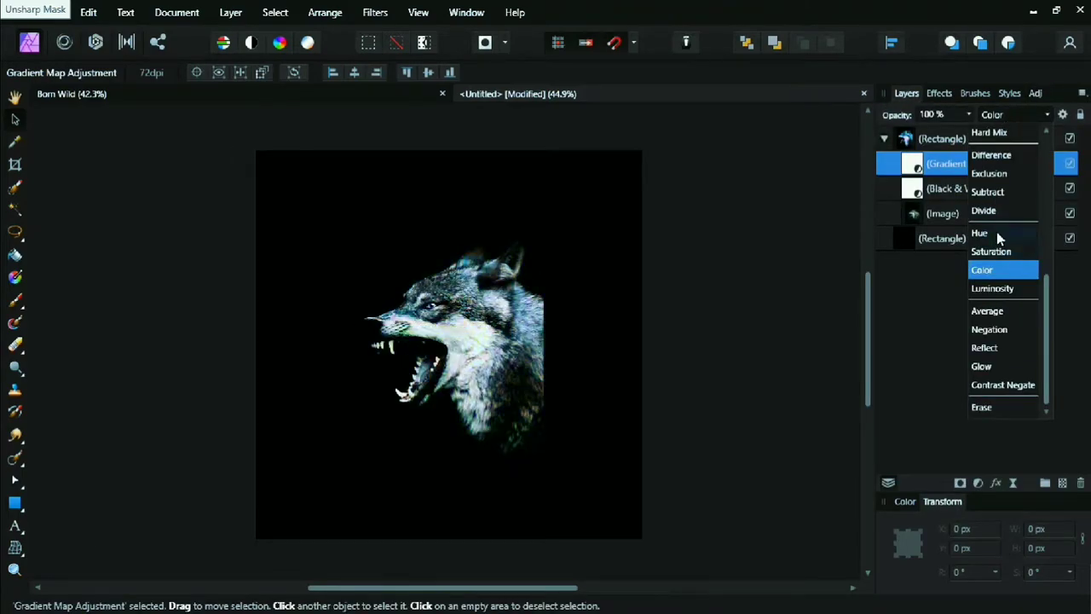
left_click(991, 271)
key("ctrl+d")
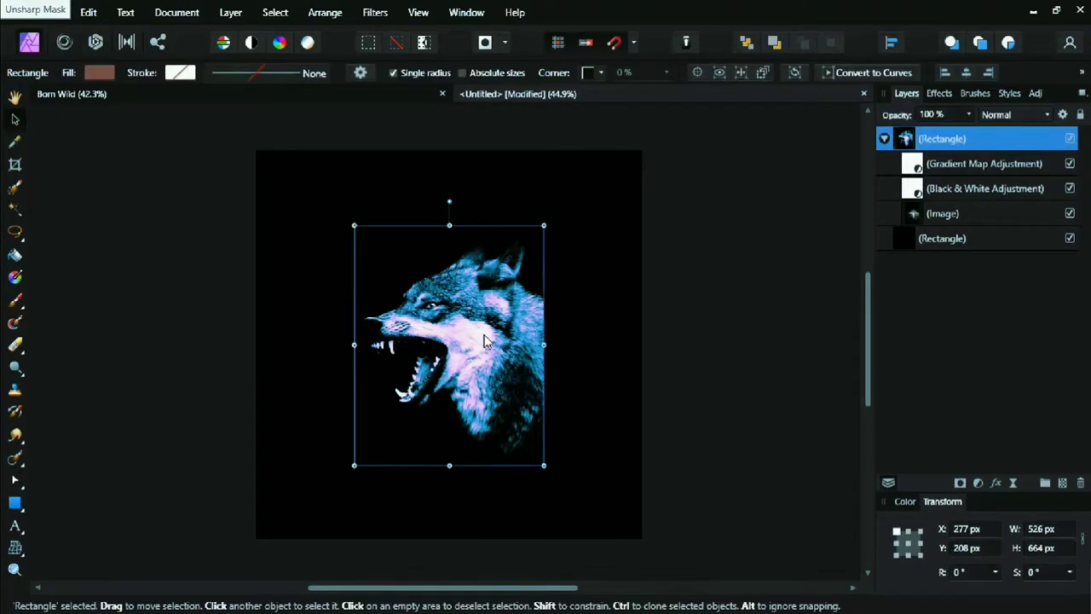
Move the wolf rectangle left and shrink it to about 369 × 466 px
left_click_drag(476, 344, 422, 341)
mouse_move(492, 224)
left_mouse_down()
mouse_move(465, 244)
mouse_move(462, 262)
left_mouse_up()
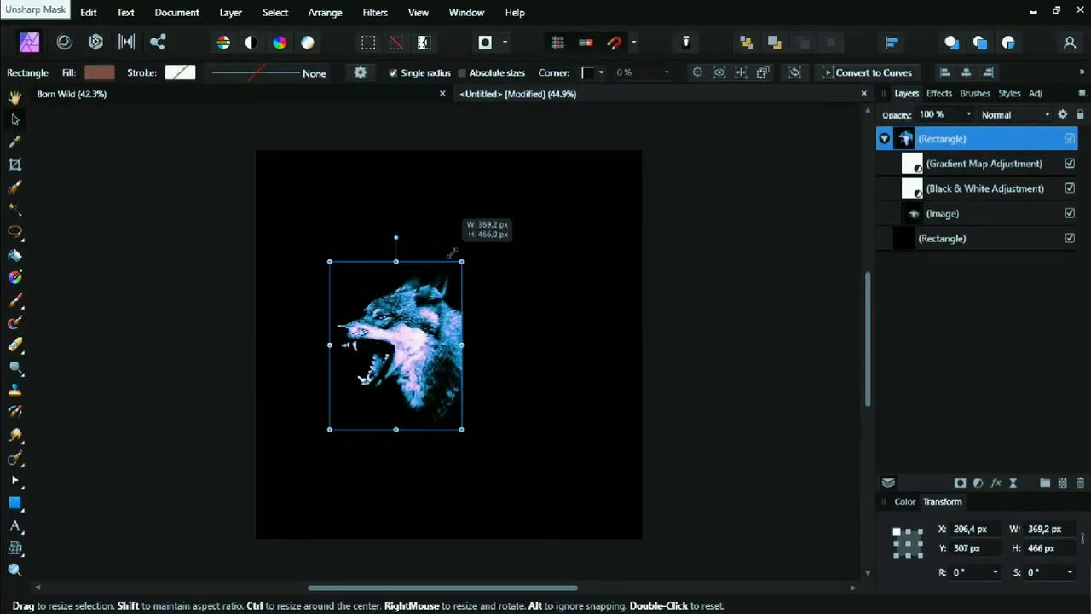
left_click_drag(401, 341, 375, 327)
left_click(735, 248)
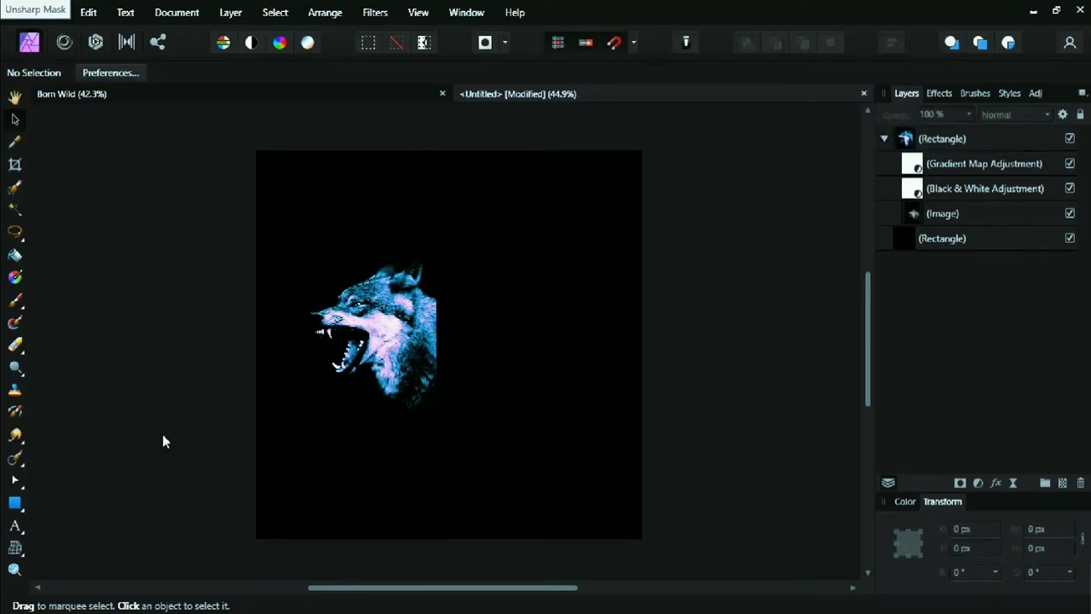
Type a light grey heading right of the wolf, initially reading BORN WILDE
key("t")
left_click(905, 501)
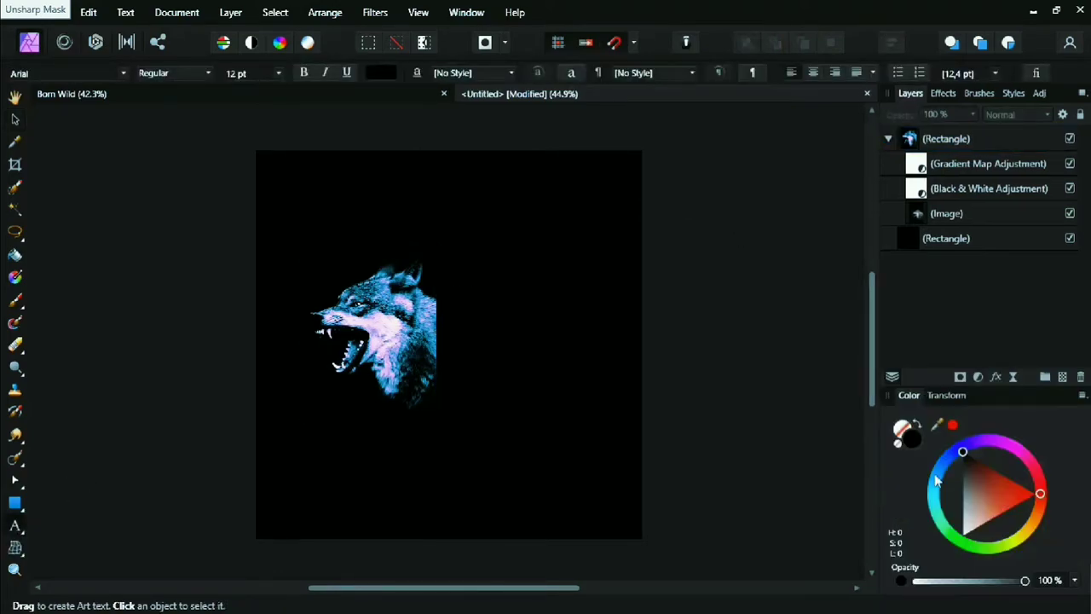
left_click_drag(982, 514, 963, 524)
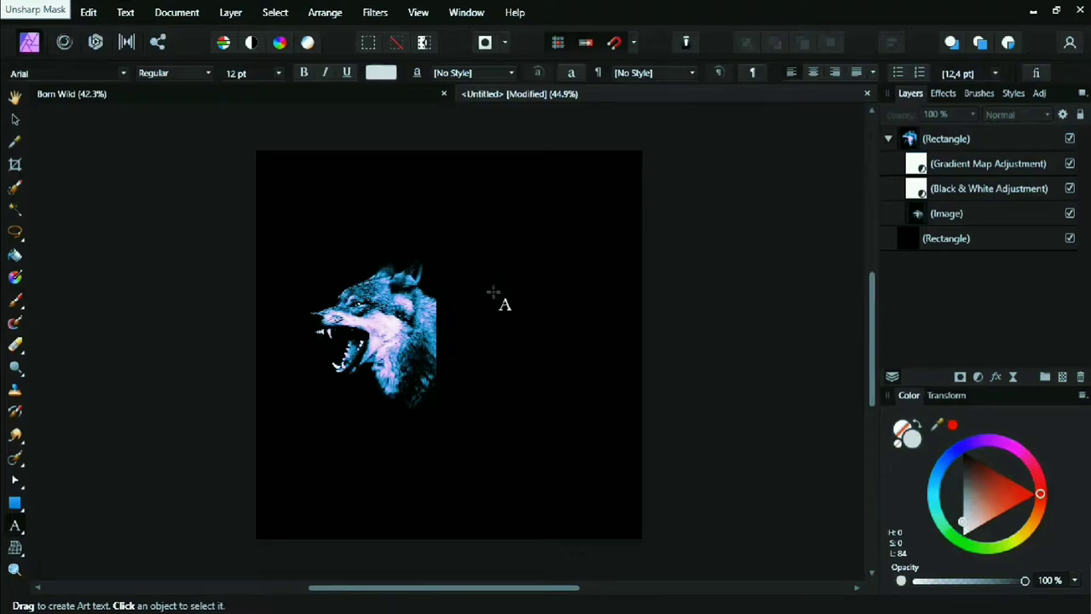
left_click_drag(461, 245, 495, 292)
type("BORN")
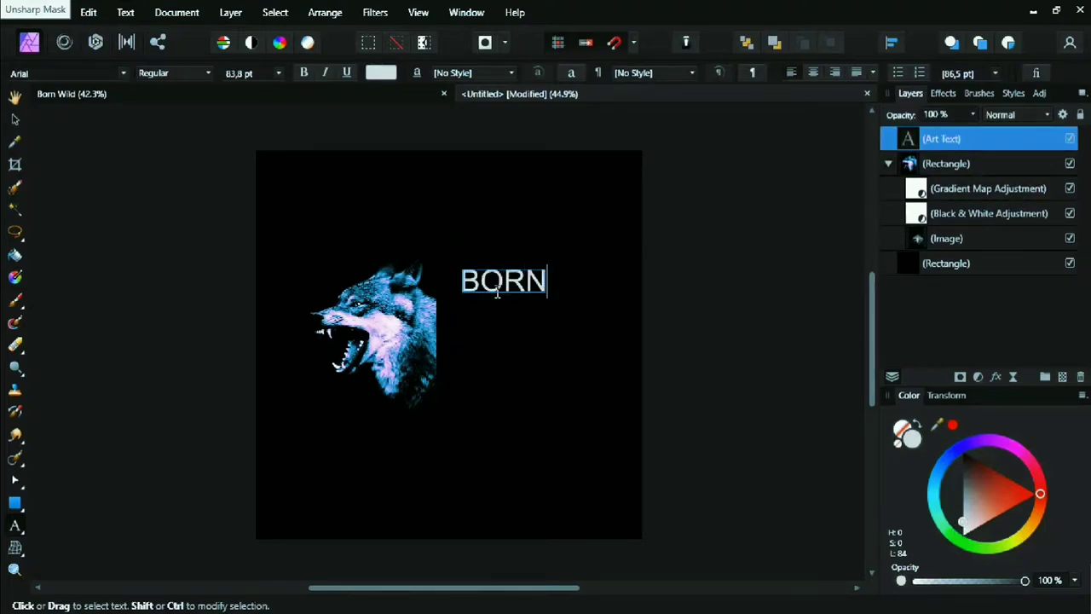
type(" WLDE")
key("BackSpace")
key("BackSpace")
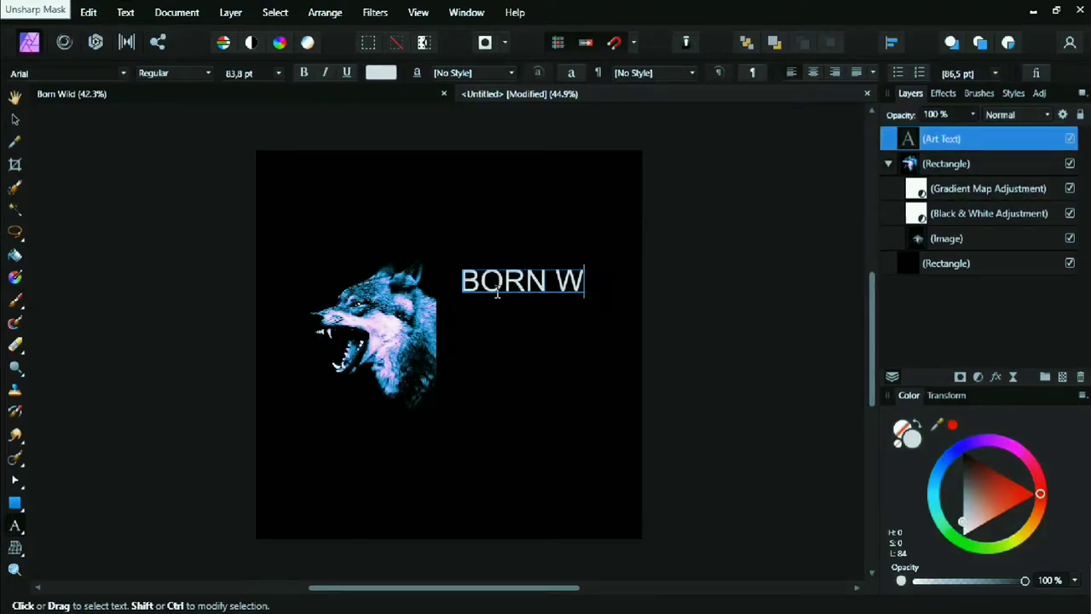
type("ILDE")
key("Escape")
left_click(497, 195)
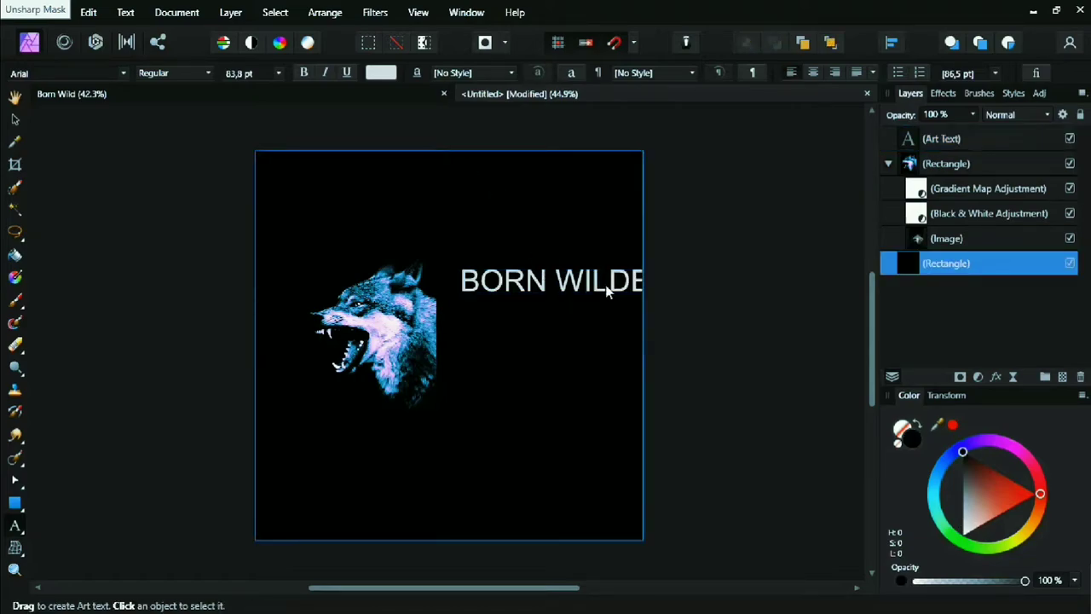
Correct the heading's second word so it reads BORN WILD
key("v")
left_click(627, 281)
double_click(626, 281)
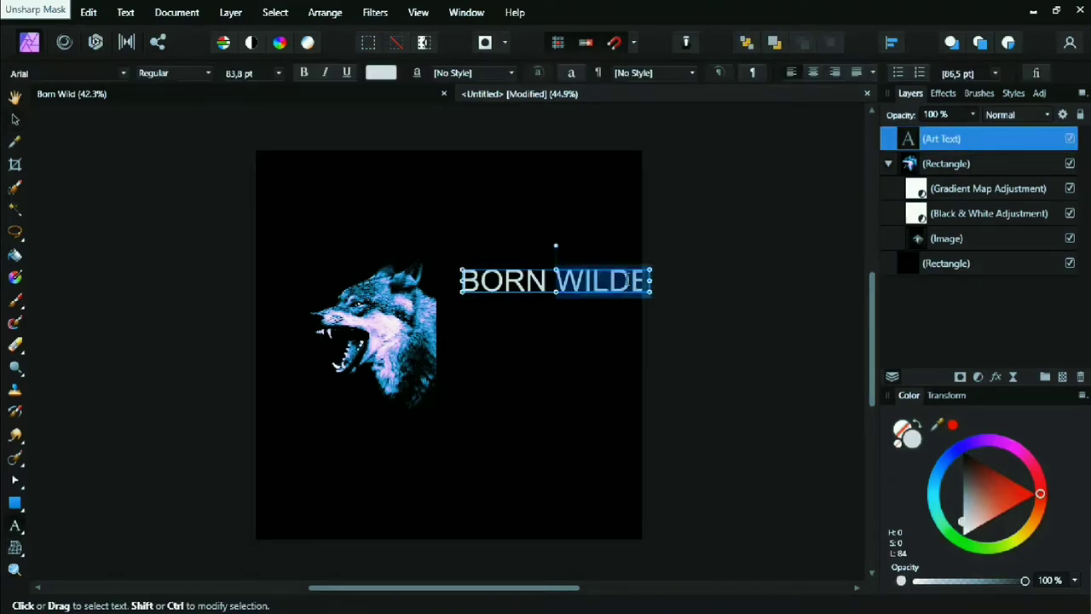
left_click(545, 229)
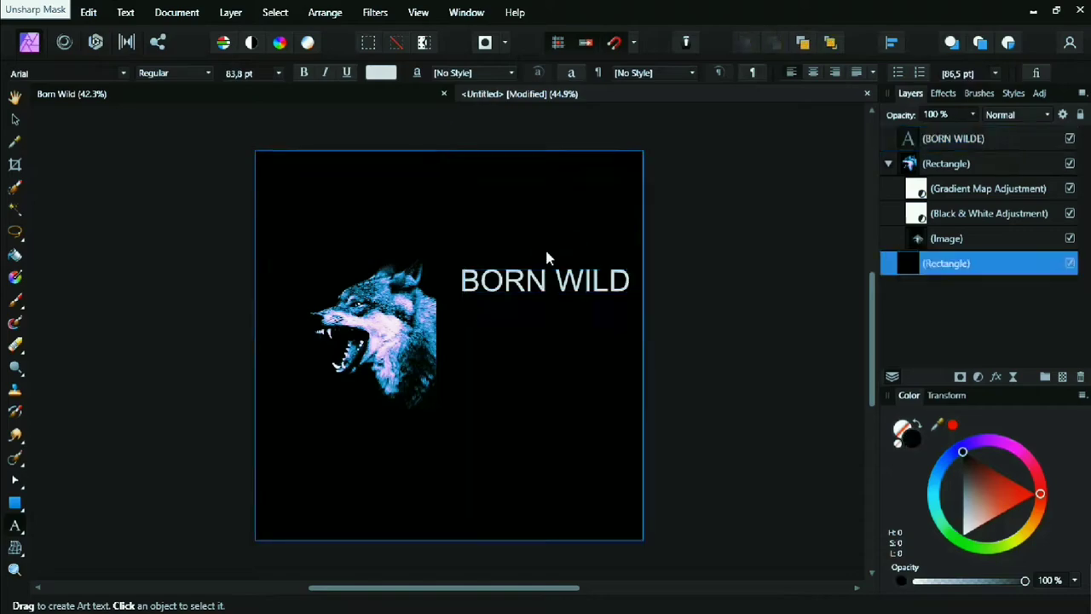
key("v")
left_click(631, 280)
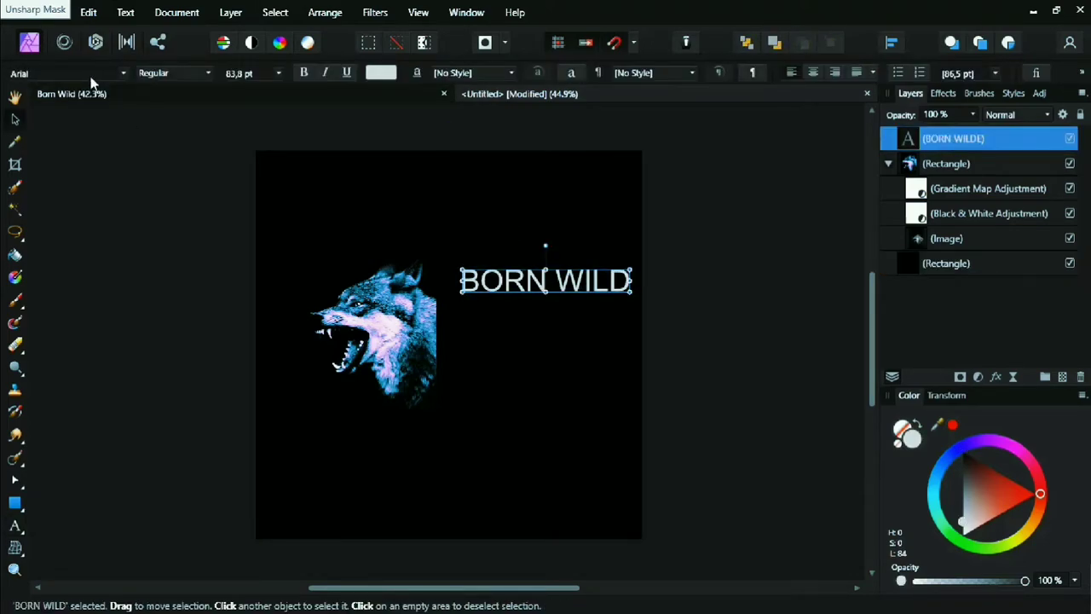
Set the BORN WILD heading's font to Aileron Black
left_click(91, 77)
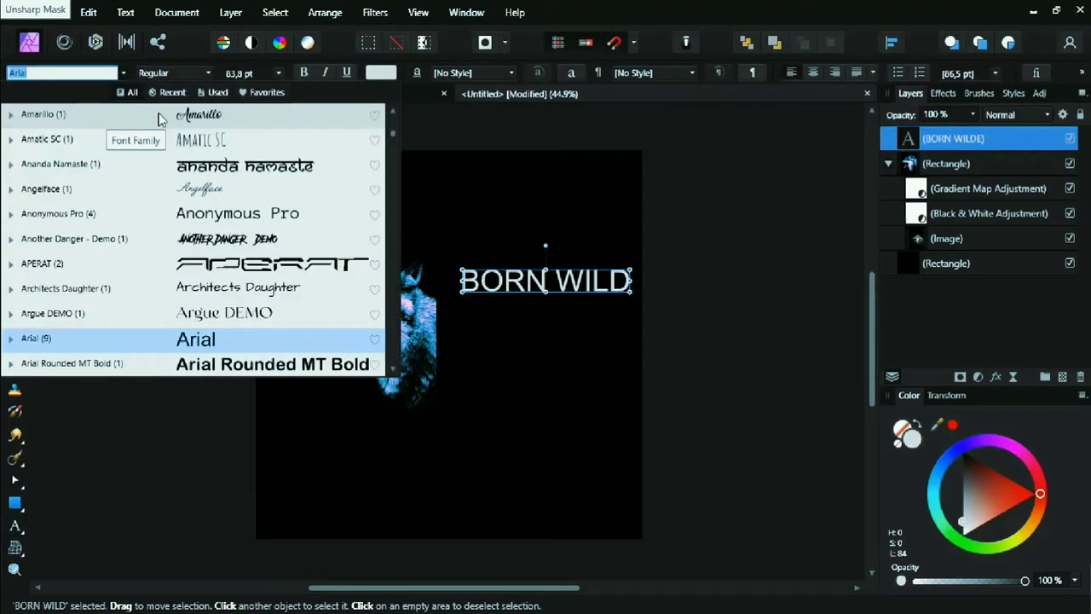
type("AILER")
left_click(96, 122)
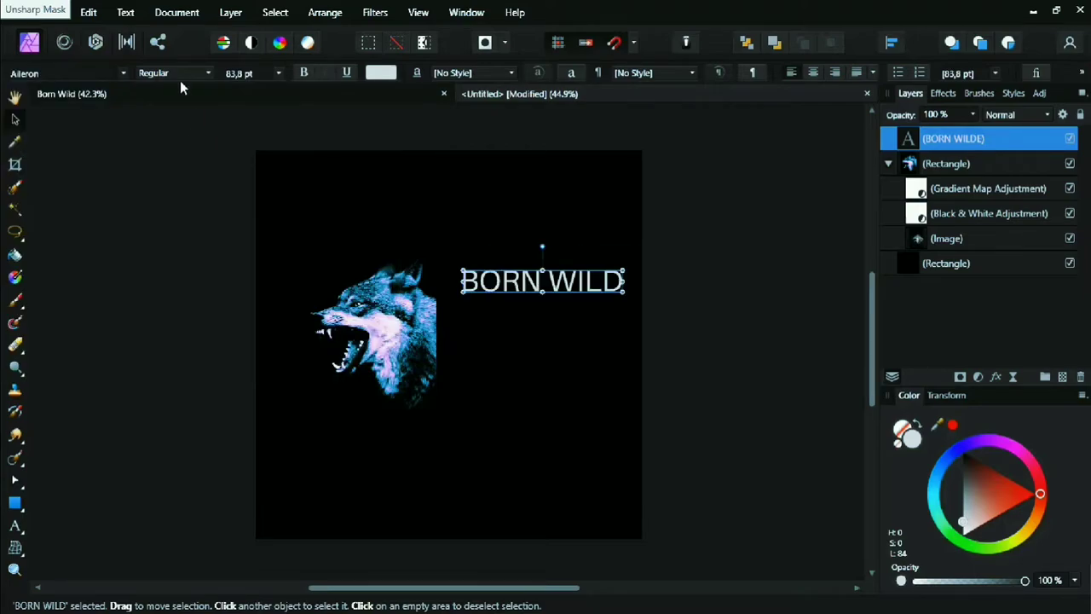
left_click(174, 74)
left_click(167, 170)
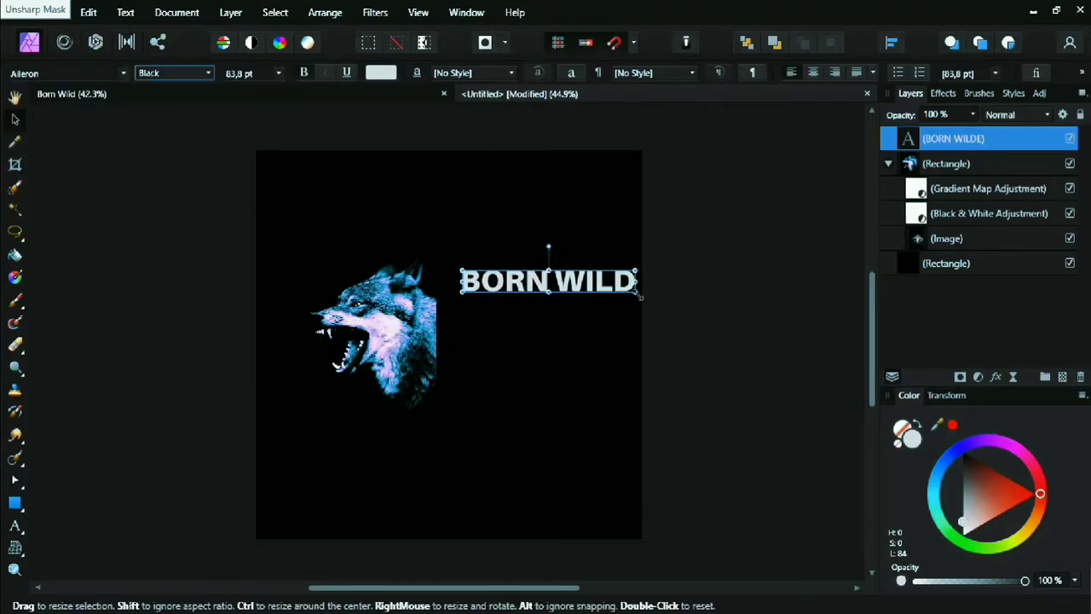
Scale the heading down and change its weight to Heavy
mouse_move(637, 288)
left_mouse_down()
mouse_move(587, 285)
mouse_move(573, 300)
left_mouse_up()
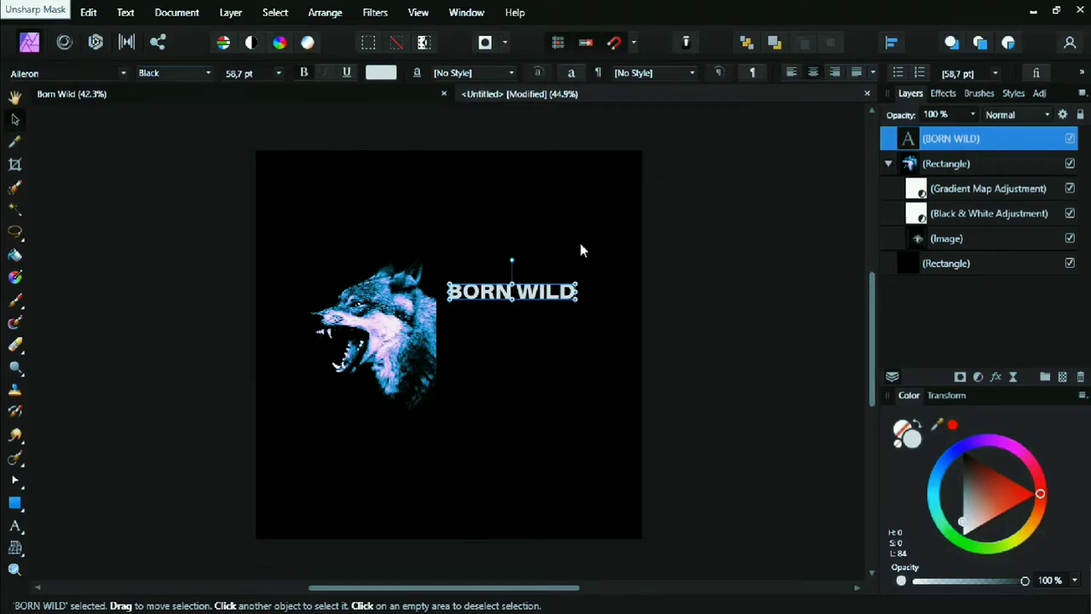
left_click_drag(497, 312, 596, 286)
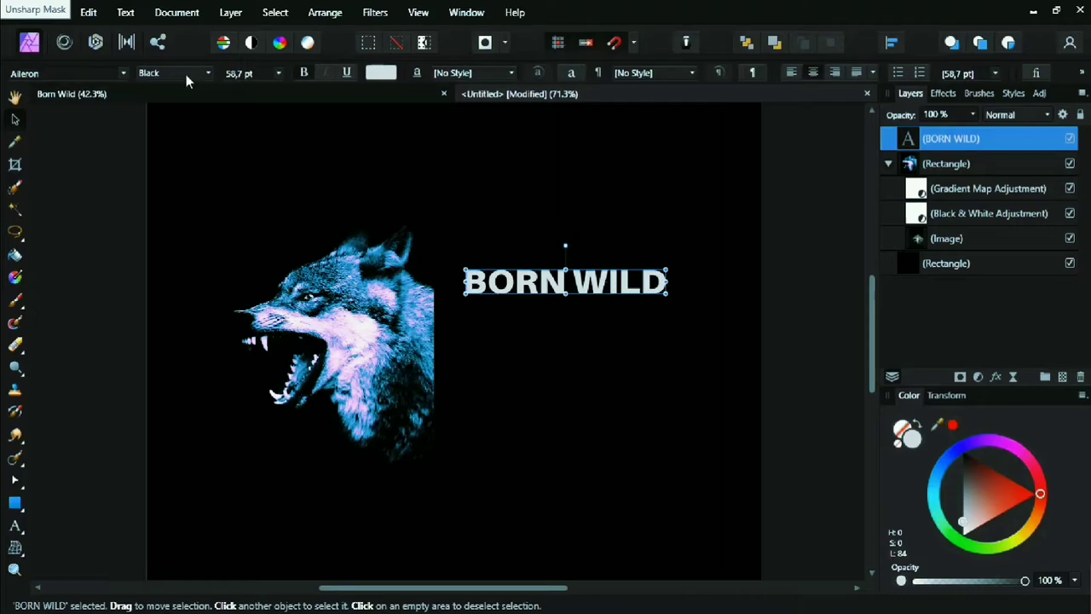
left_click(174, 72)
left_click(105, 295)
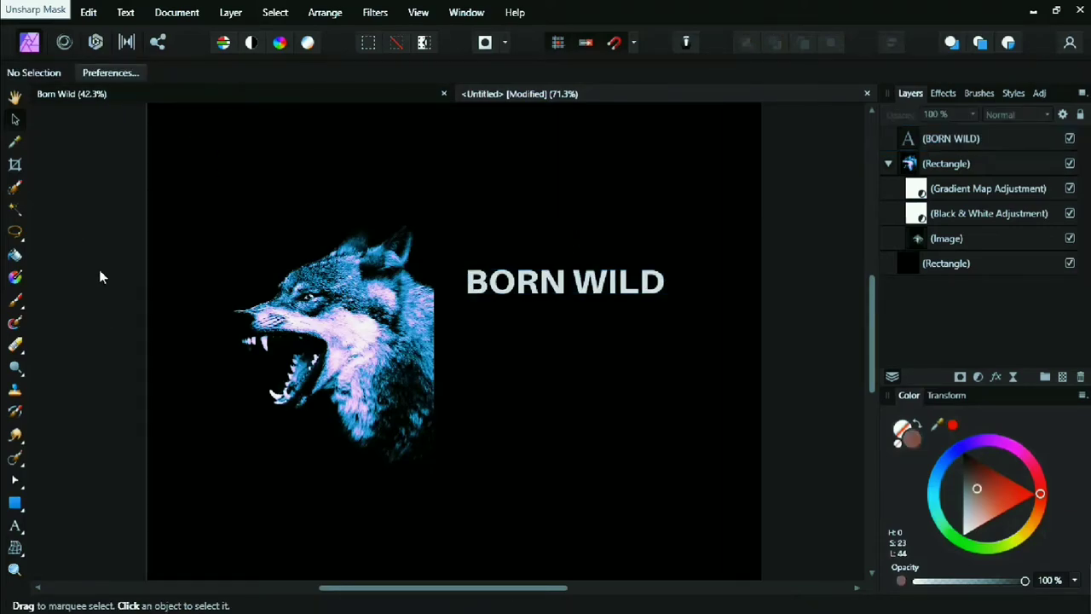
Duplicate BORN WILD just below itself and retype the copy as STRONG
left_click_drag(541, 292, 530, 349)
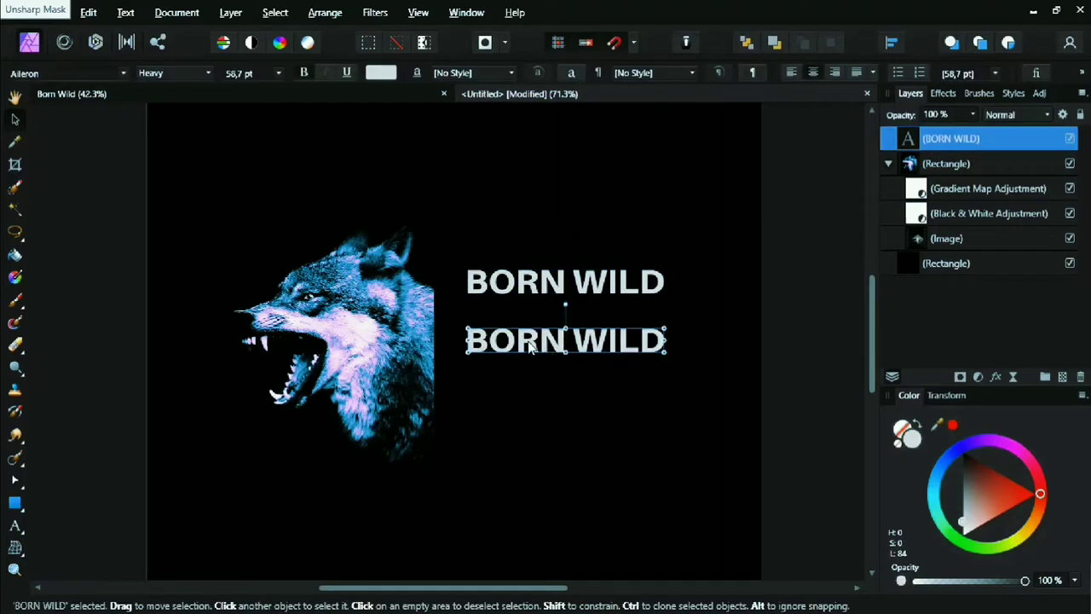
double_click(530, 345)
type("S")
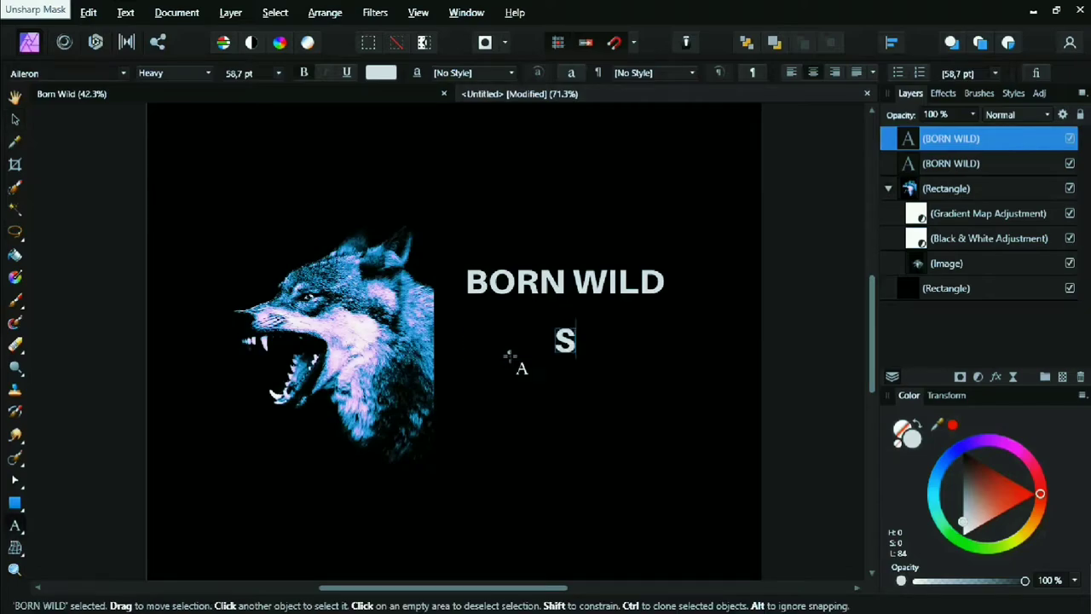
type("TRONG")
key("Escape")
left_click(626, 433)
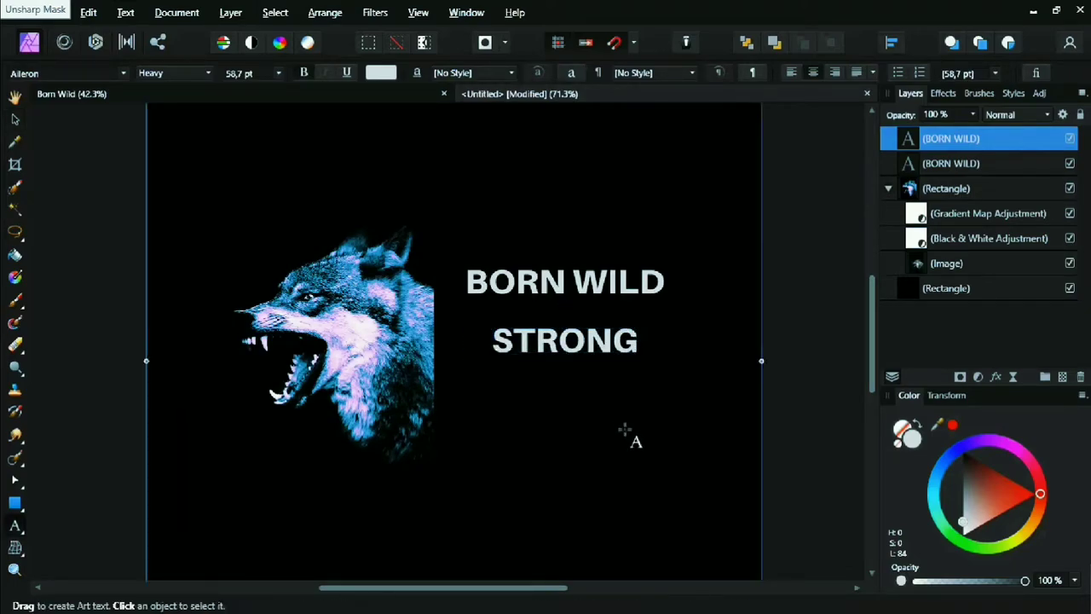
key("v")
left_click(563, 341)
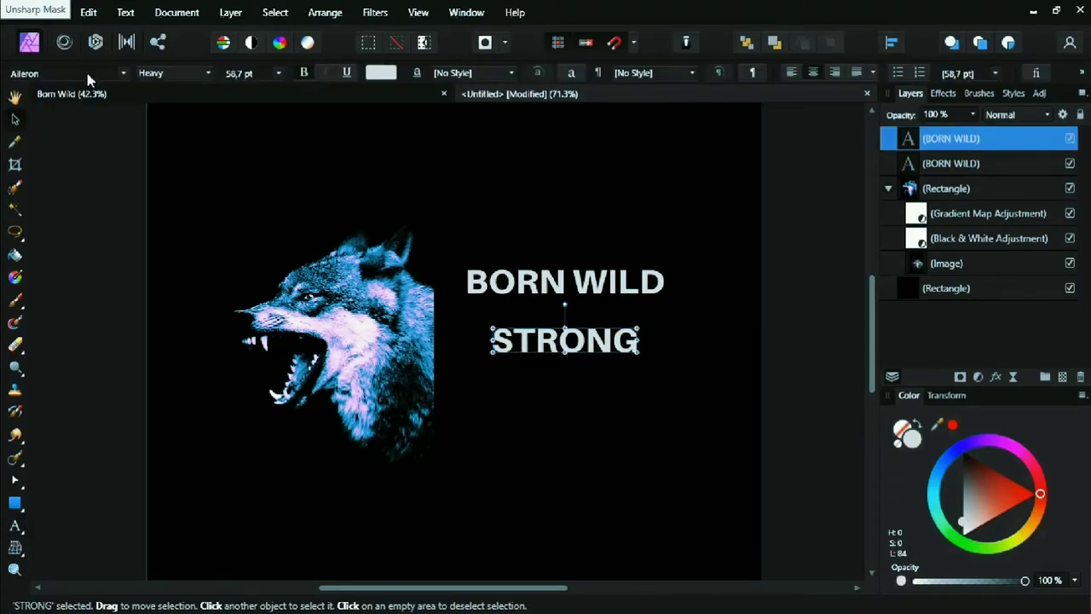
Set STRONG in Sigana and enlarge it directly below BORN WILD
left_click(82, 74)
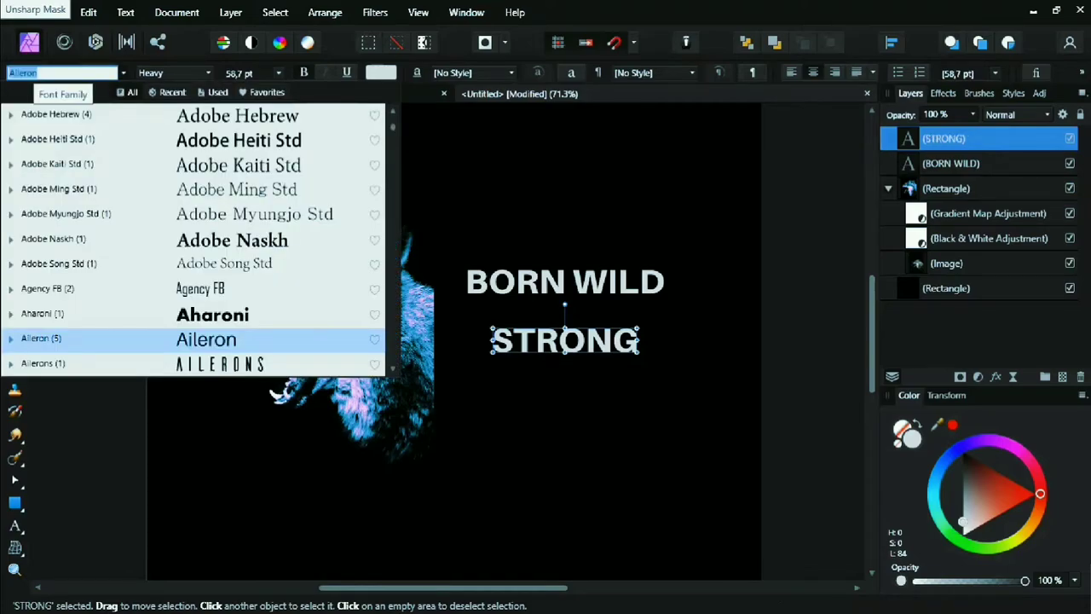
type("Sig")
left_click(204, 165)
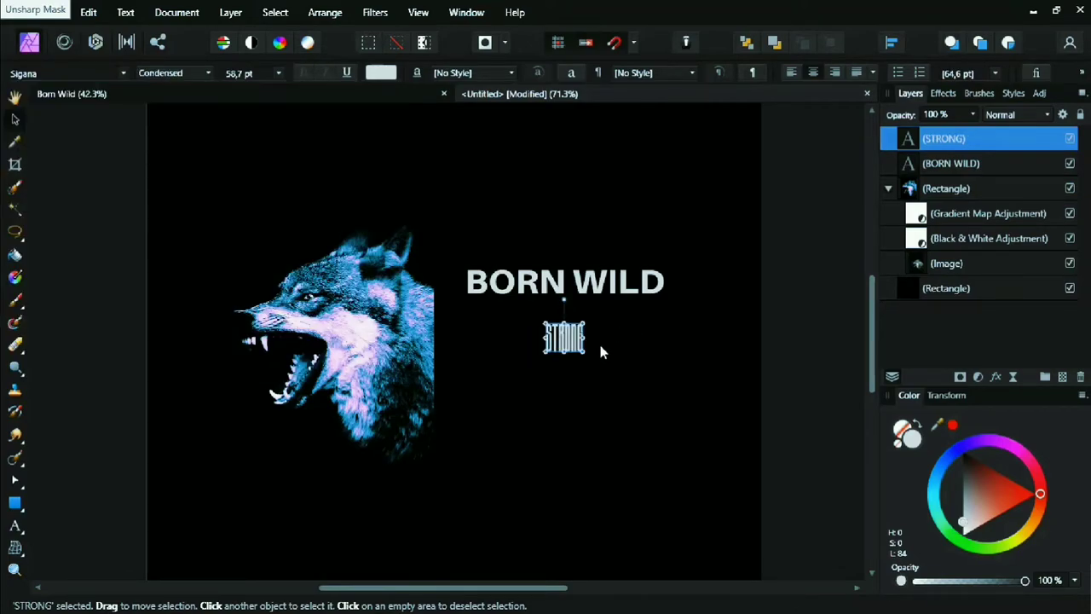
left_click_drag(585, 352, 678, 455)
left_click_drag(580, 383, 587, 404)
mouse_move(679, 294)
left_mouse_down()
mouse_move(640, 312)
mouse_move(659, 296)
left_mouse_up()
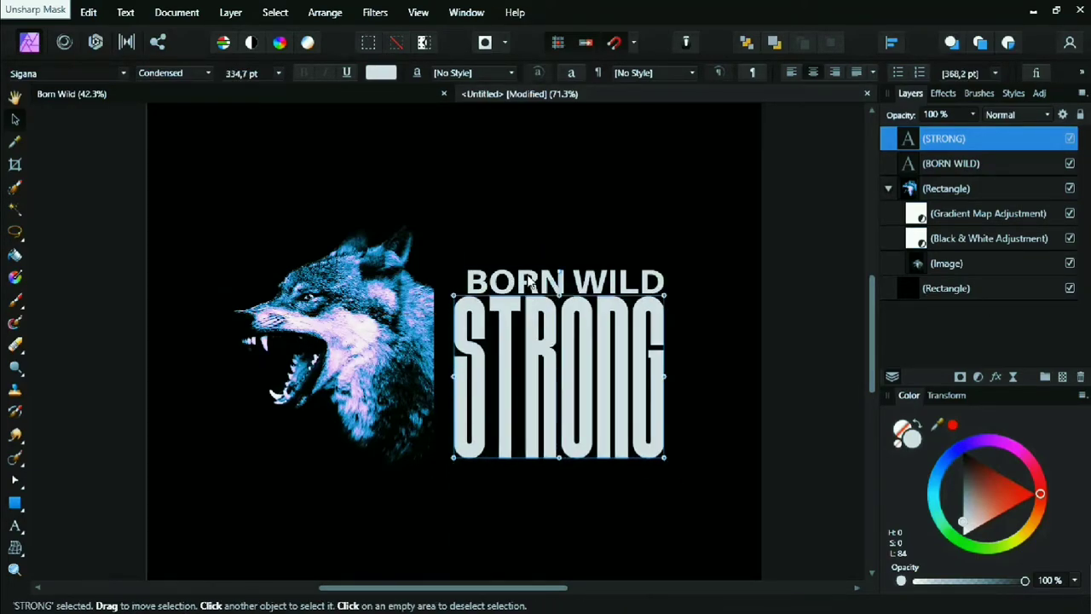
Enlarge BORN WILD to match STRONG's width and raise it higher
left_click(562, 282)
left_click_drag(653, 248, 665, 247)
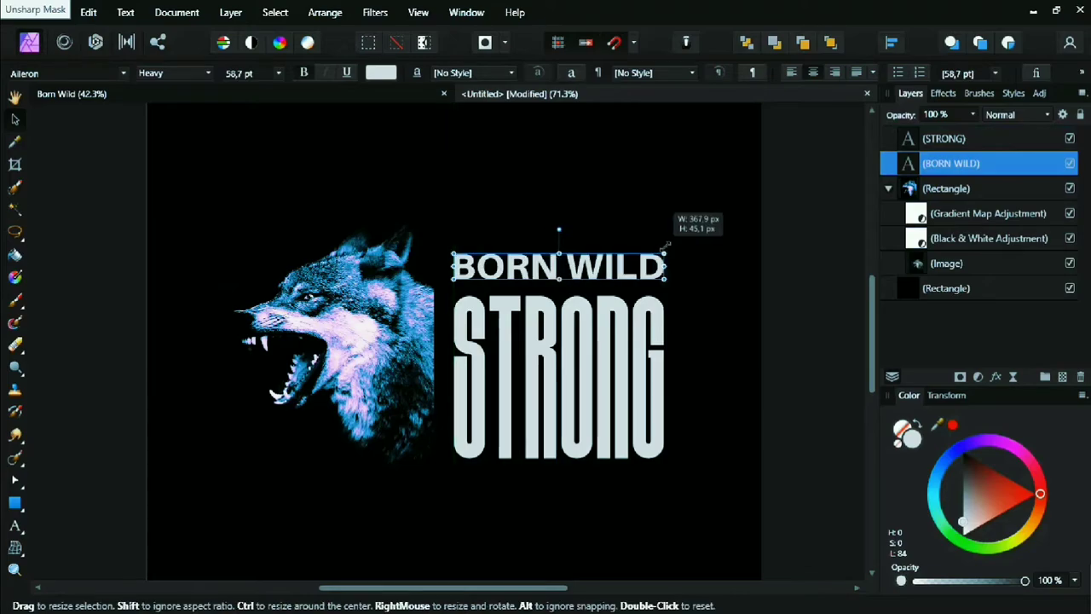
left_click(631, 324)
left_click(586, 269)
left_click_drag(587, 269, 587, 234)
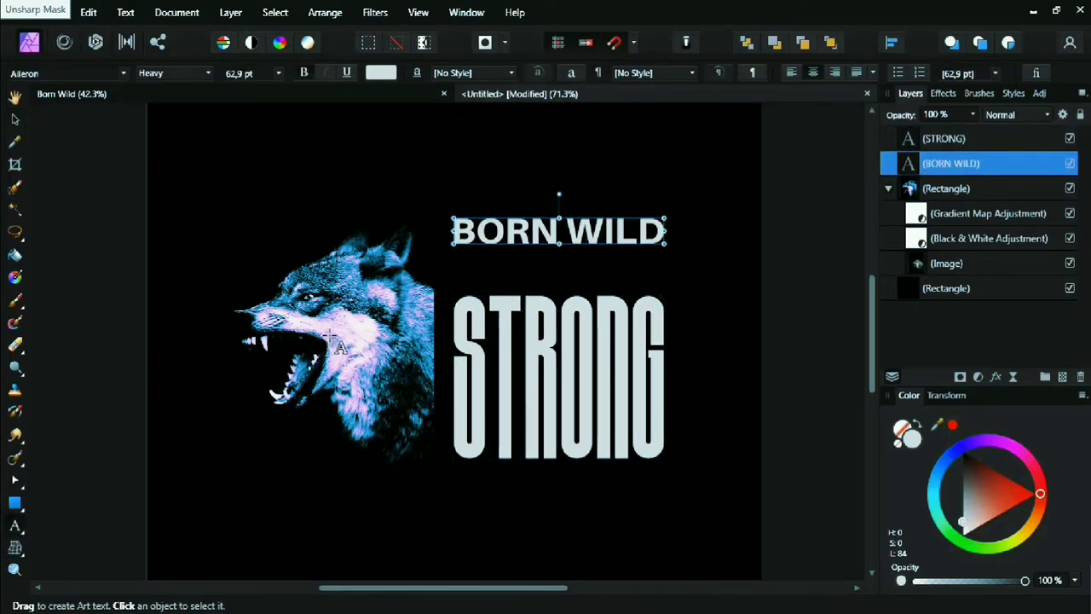
left_click(476, 268)
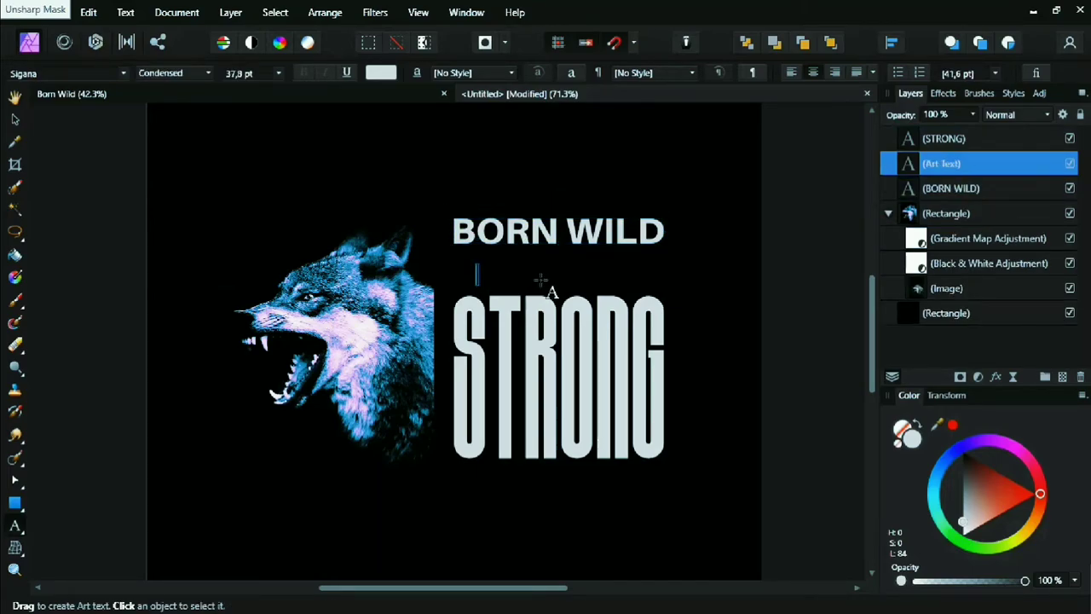
Finish typing the 'and stay' text and select it
type("and stay")
key("Escape")
left_click(397, 202)
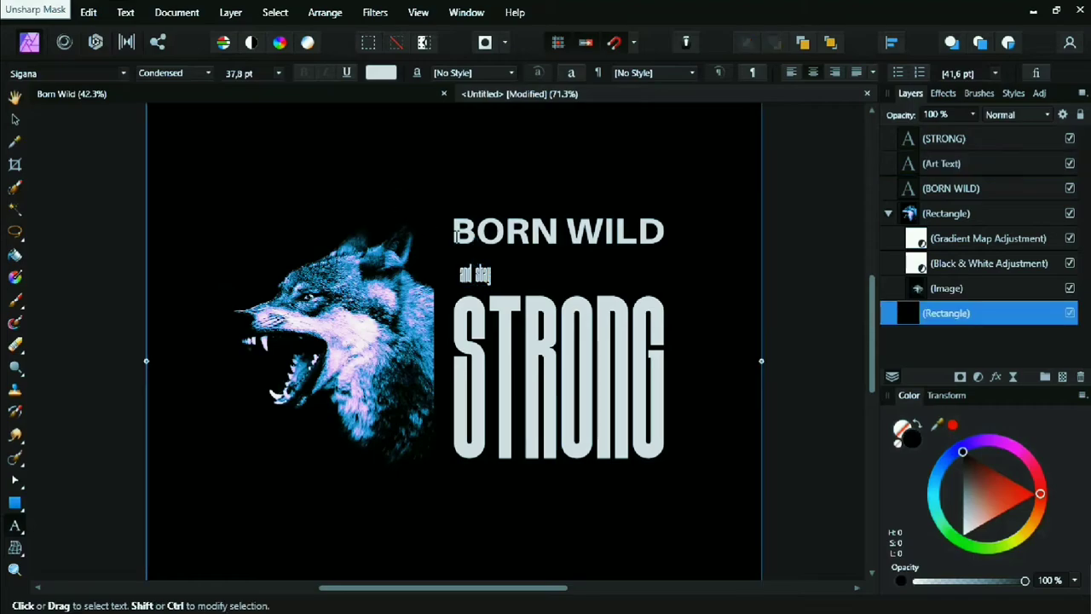
key("v")
left_click(475, 272)
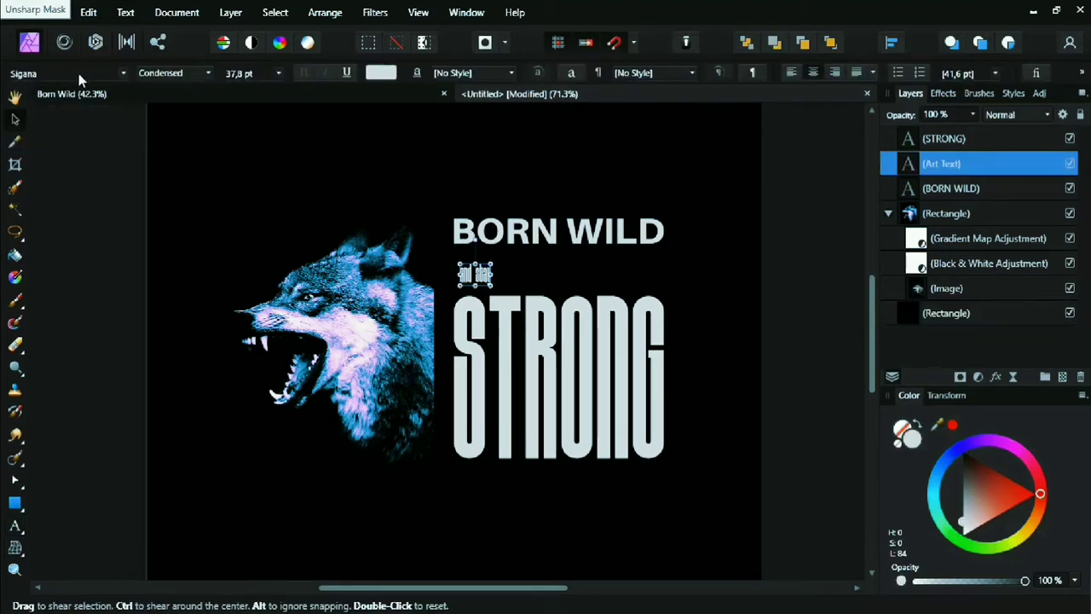
Set 'and stay' in High Summit, centre it between the headings, and lower BORN WILD
left_click(80, 74)
type("High")
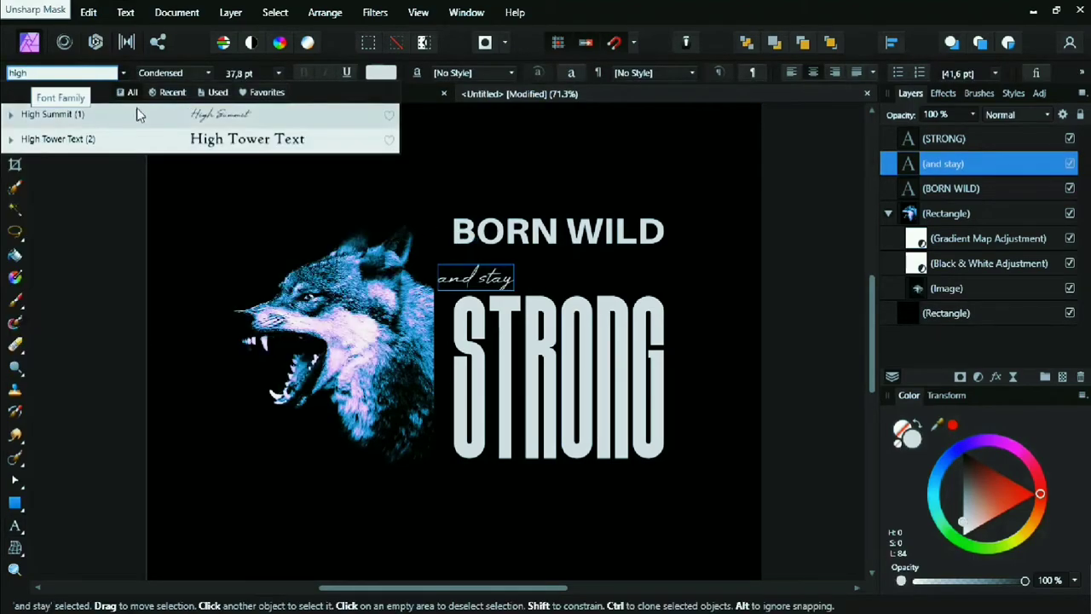
key("Return")
left_click_drag(477, 277, 561, 274)
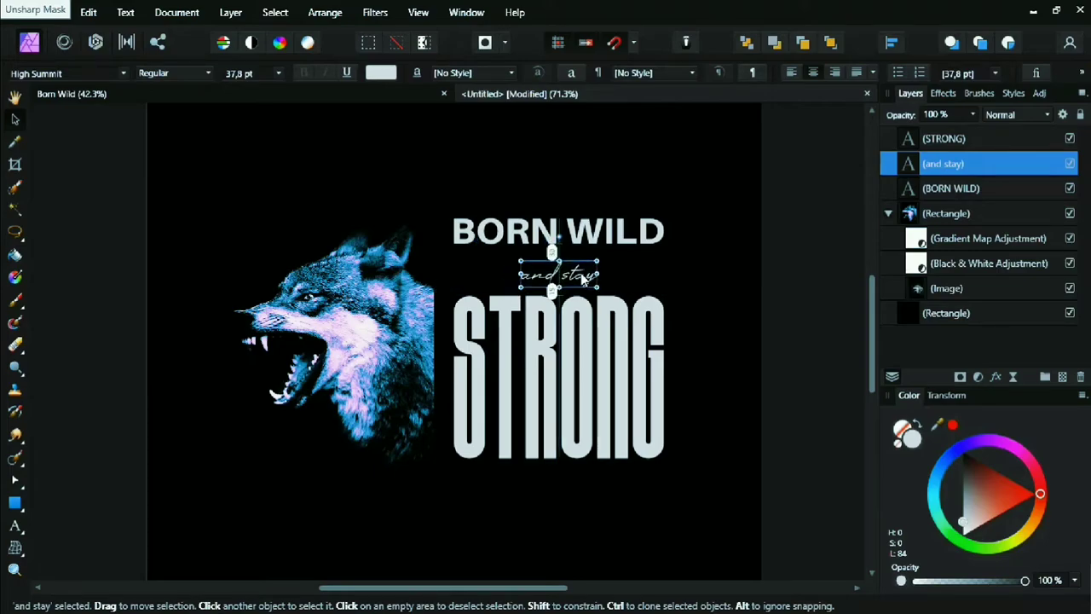
left_click_drag(620, 238, 588, 275)
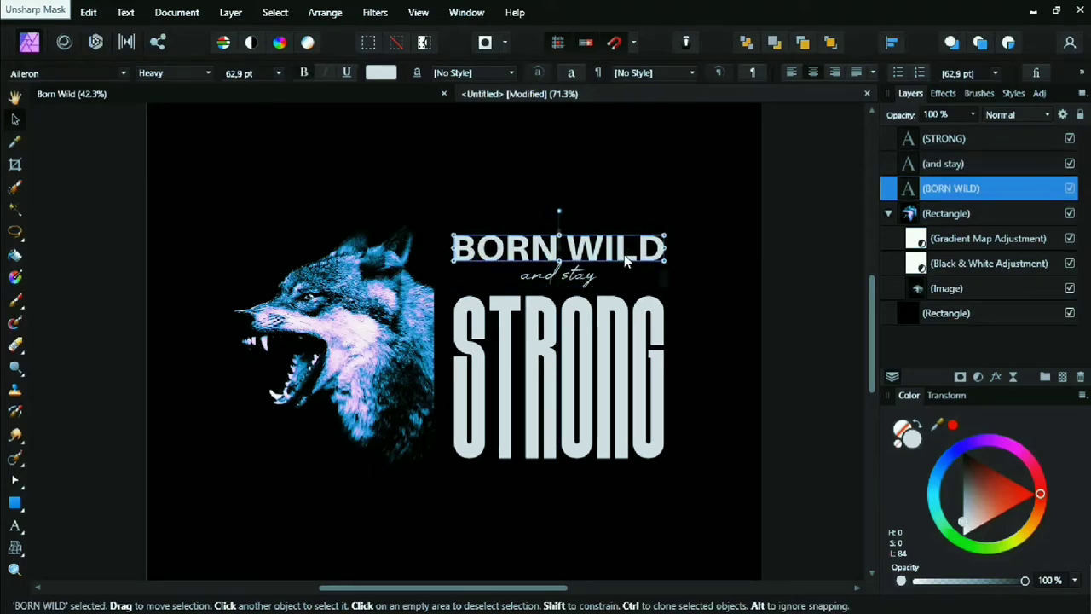
Colour 'and stay' red and enlarge it to about 78.6 pt
left_click(585, 284)
left_click(1013, 498)
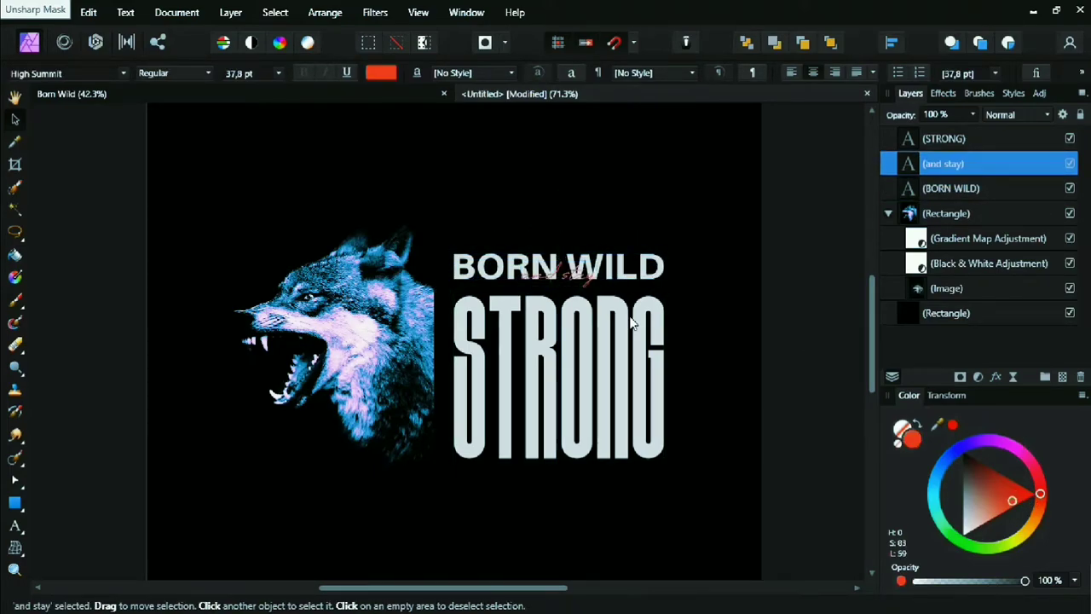
left_click_drag(600, 269, 637, 254)
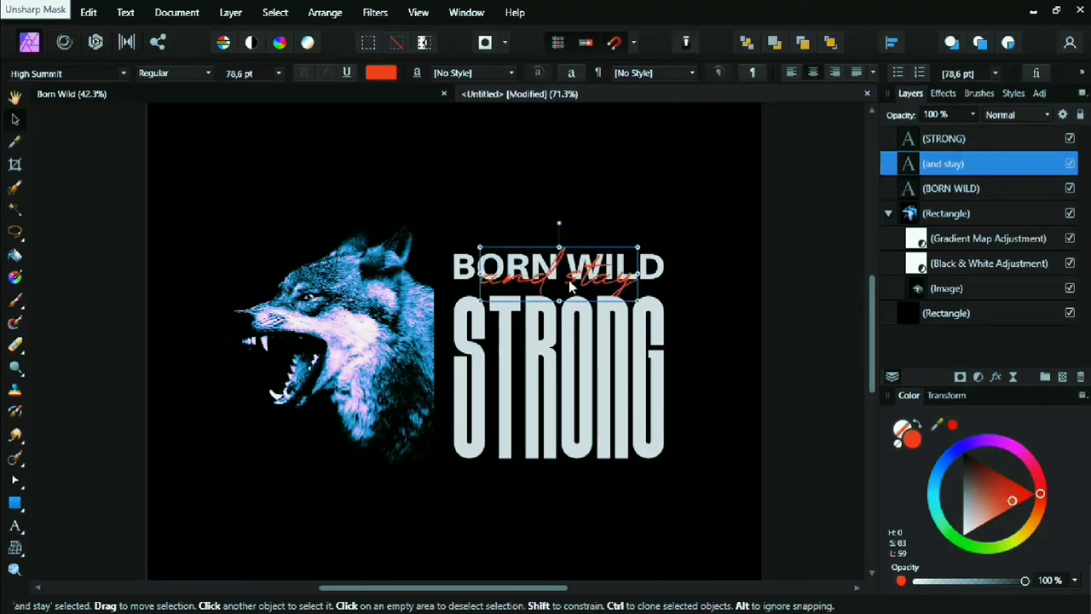
left_click_drag(1008, 503, 998, 501)
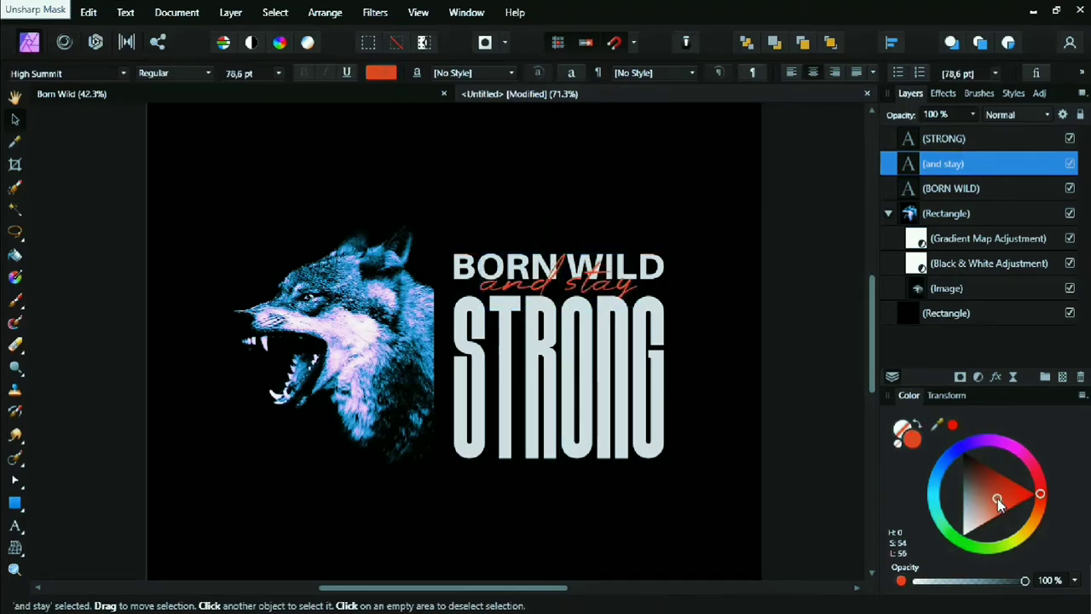
key("ctrl+d")
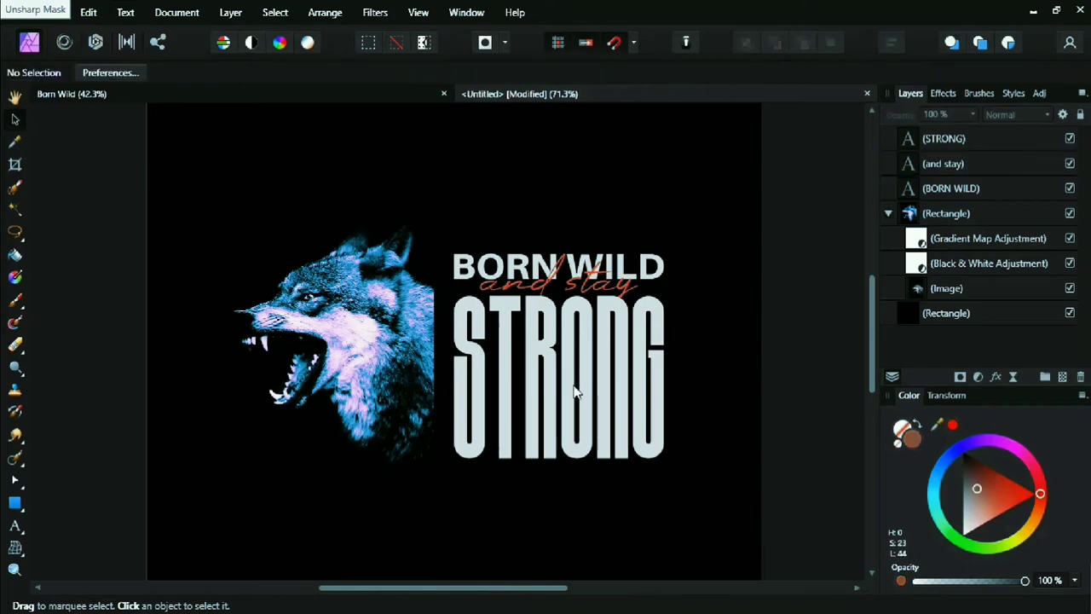
left_click_drag(573, 392, 579, 346)
Place a copy of BORN WILD below STRONG at 30 pt
left_click(471, 229)
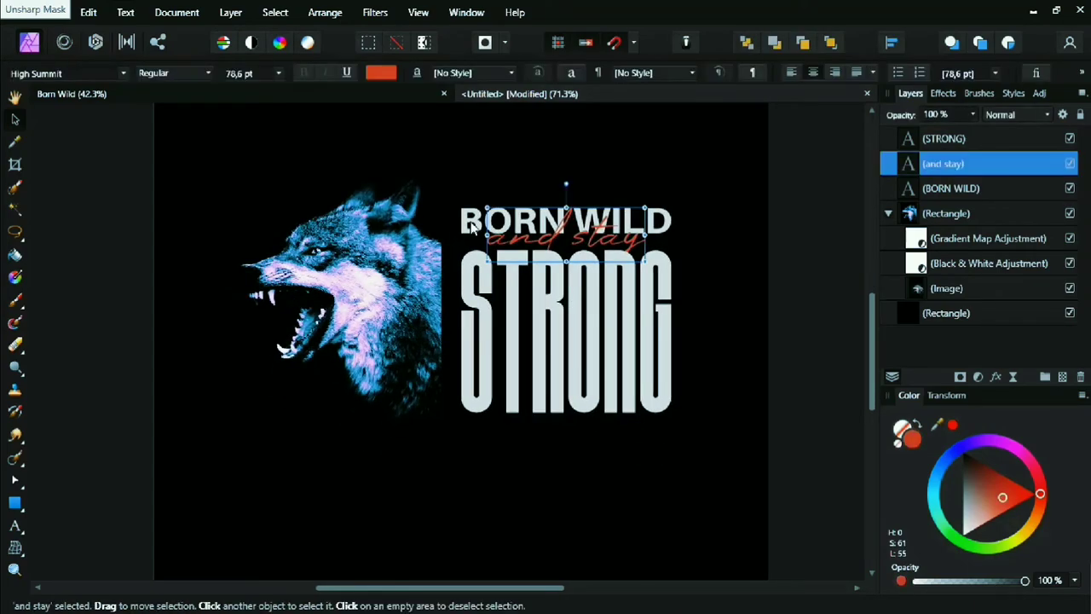
left_click(471, 228)
left_click_drag(471, 228, 472, 473)
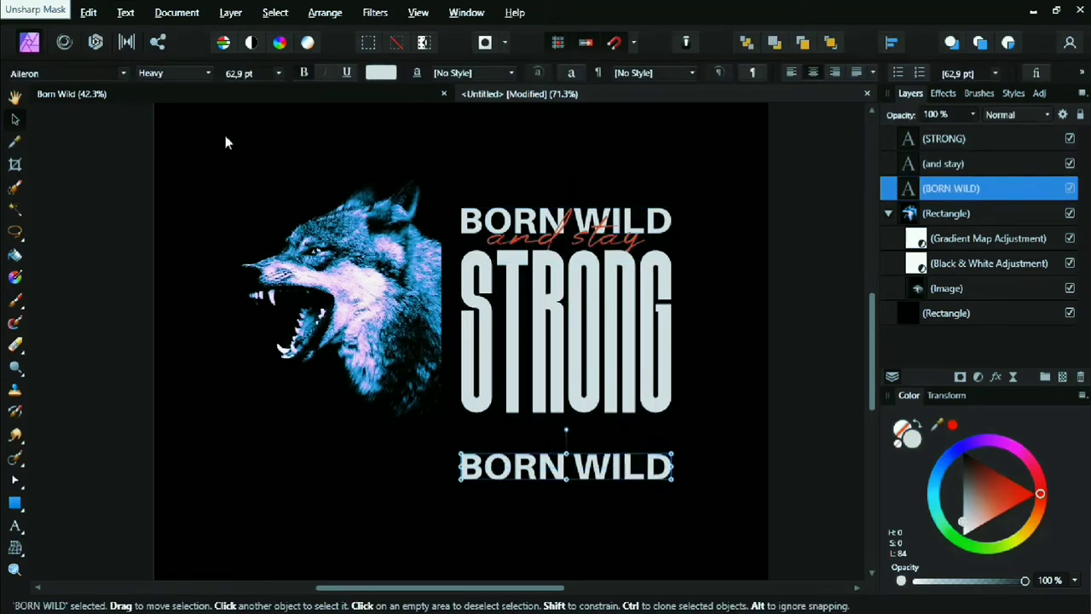
left_click(243, 74)
type("30")
key("Return")
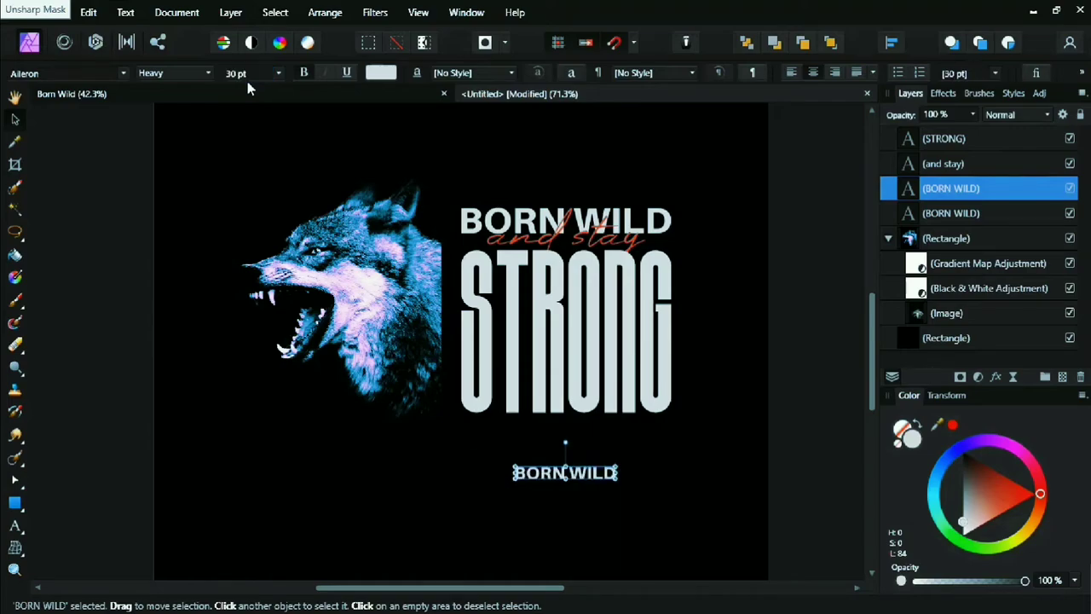
Retype the copy as 'being strong inside and outside'
double_click(595, 480)
key("ctrl+a")
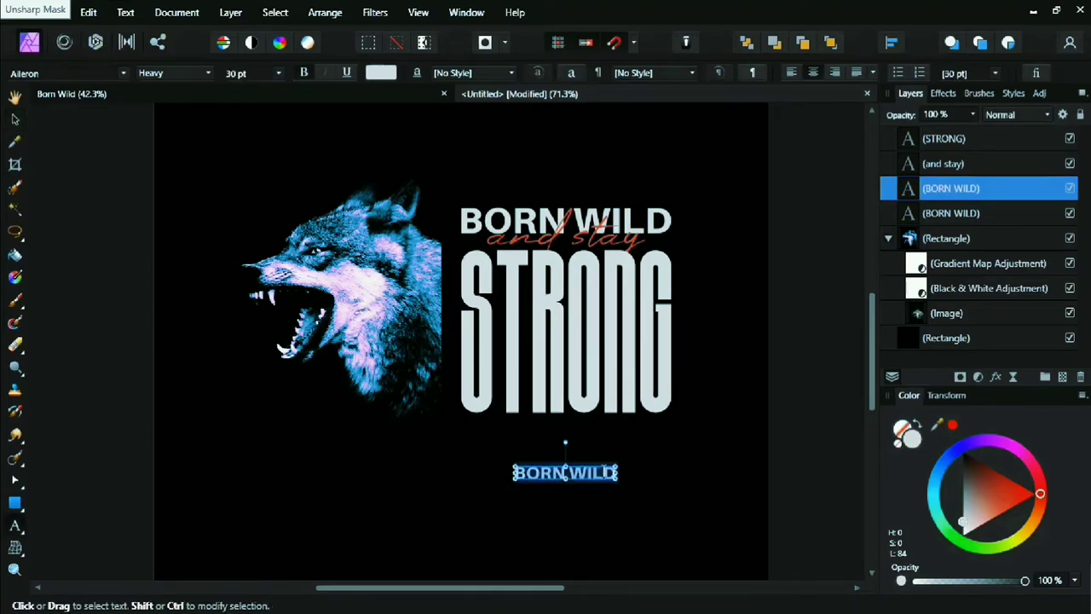
type("b")
key("BackSpace")
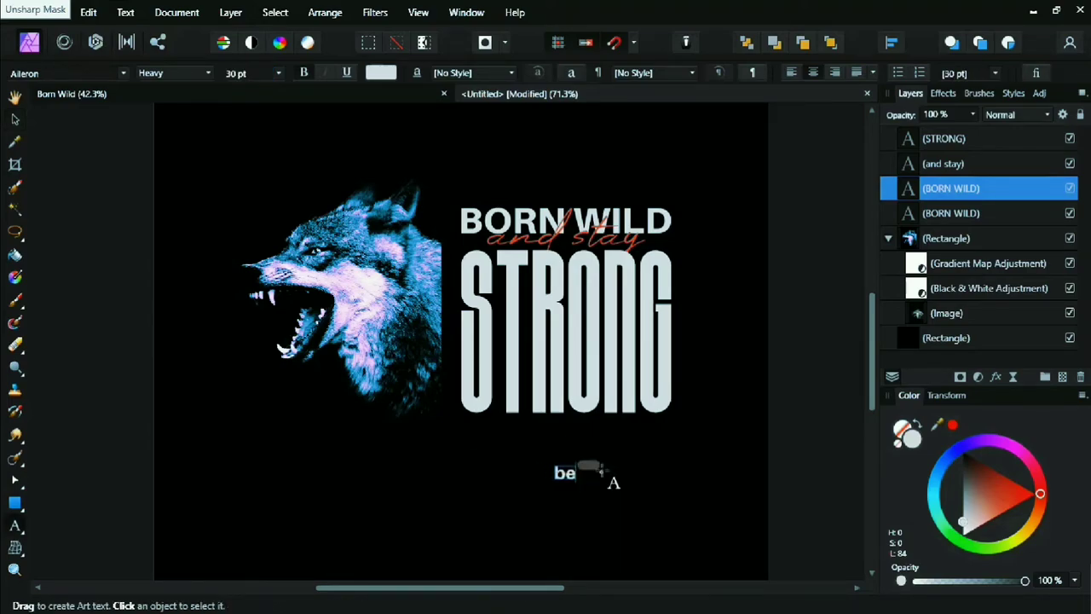
type("ing strong ")
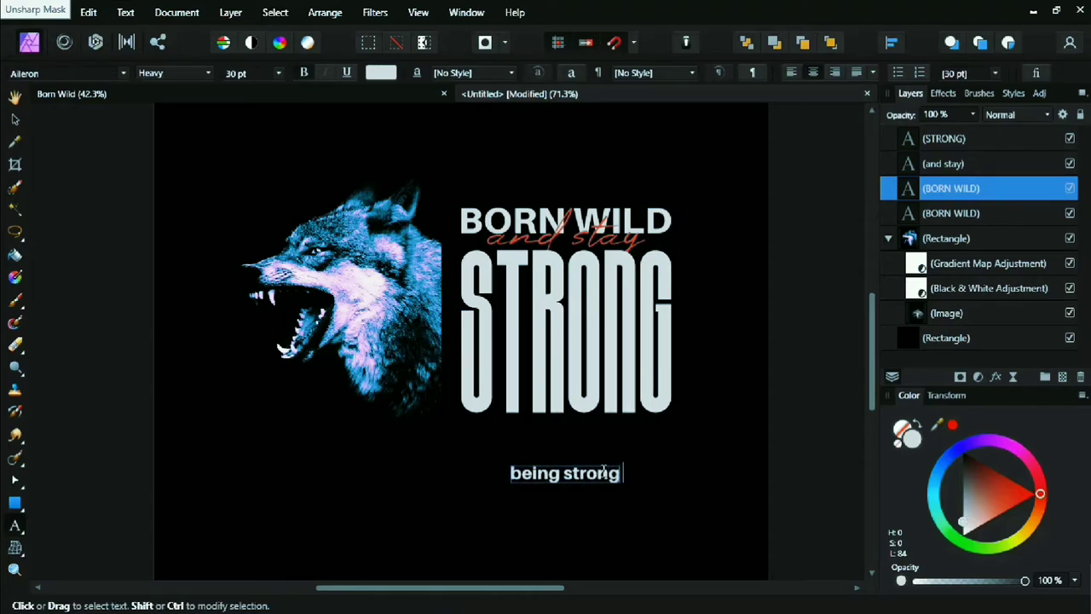
type("ins")
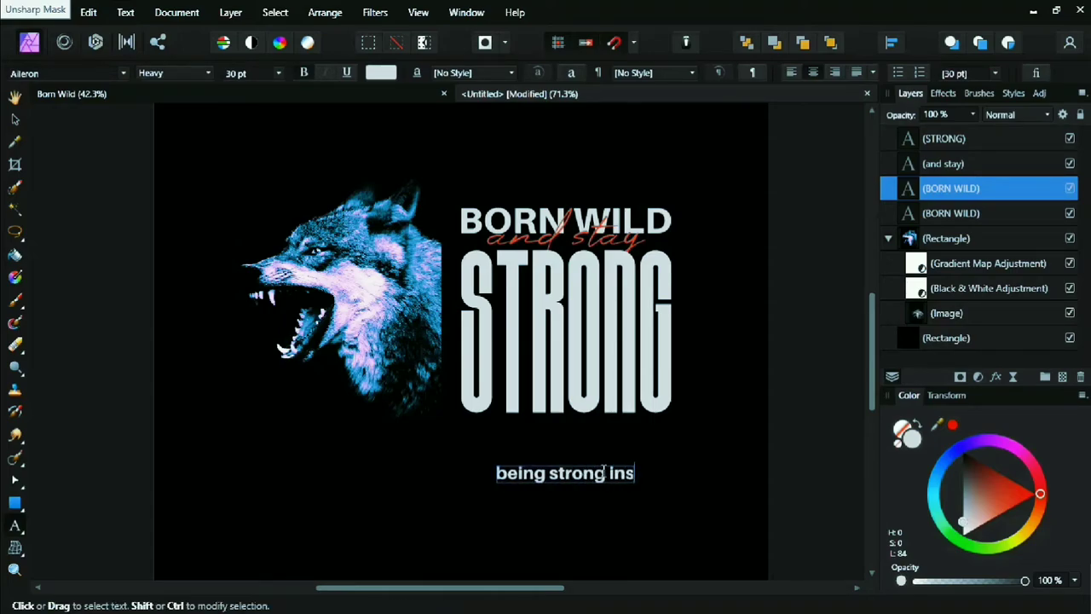
type("ide and outsid")
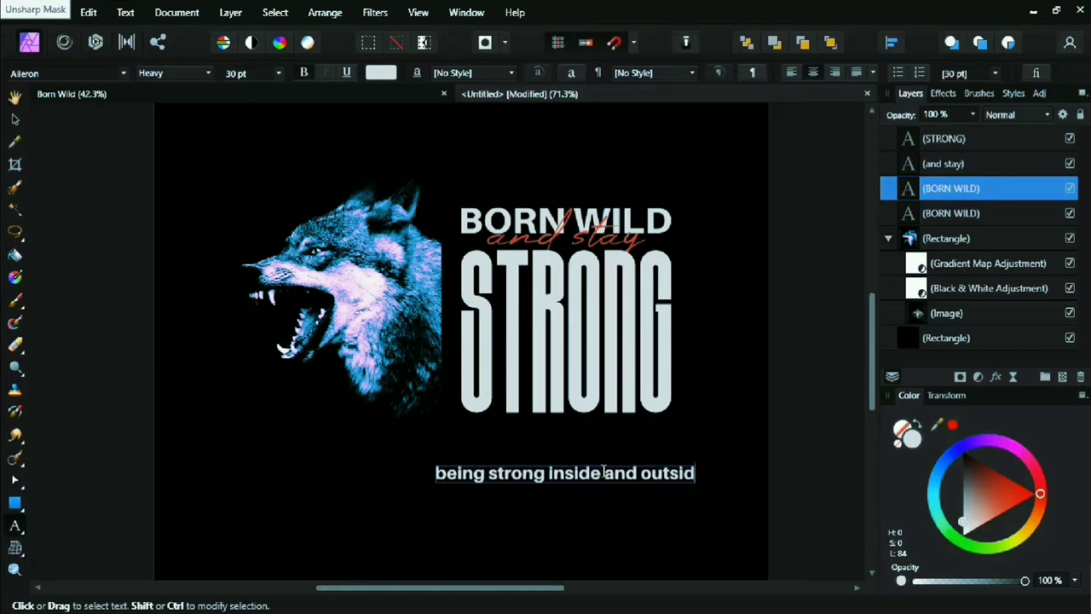
type("e")
key("Escape")
left_click(710, 392)
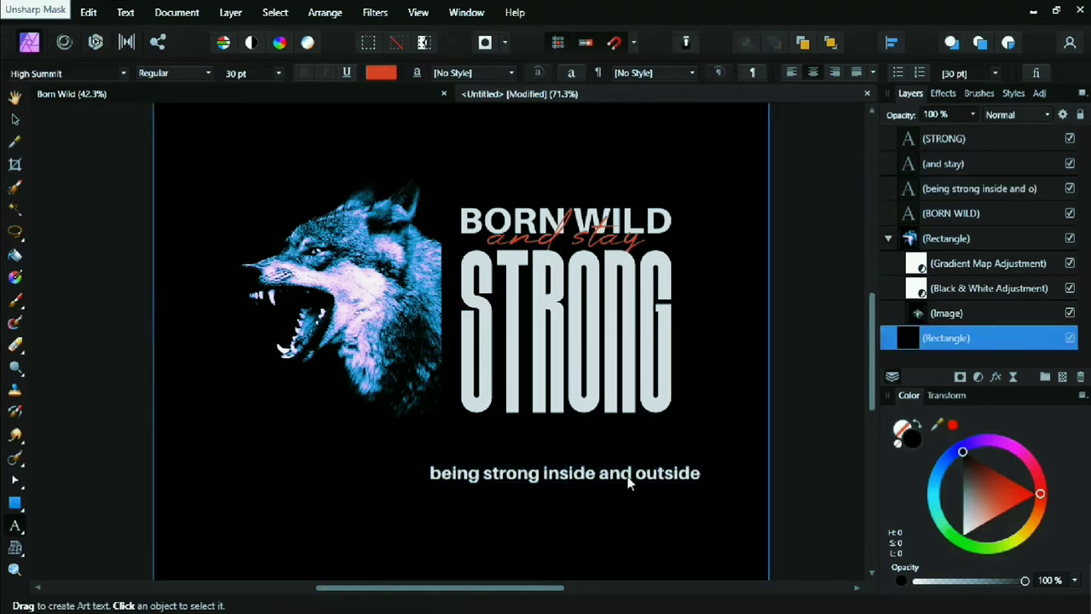
Shrink the subtitle and position it directly under STRONG
key("v")
left_click(432, 486)
mouse_move(430, 478)
left_mouse_down()
mouse_move(458, 477)
mouse_move(500, 442)
left_mouse_up()
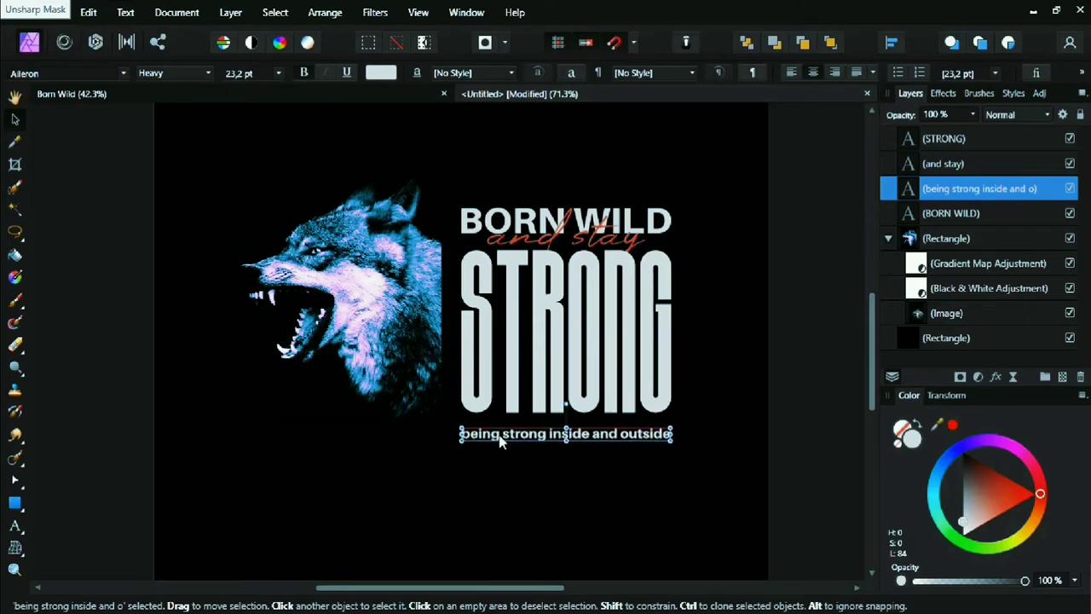
Enlarge the wolf image frame toward the lower left to about 404 × 513 px
left_click(817, 309)
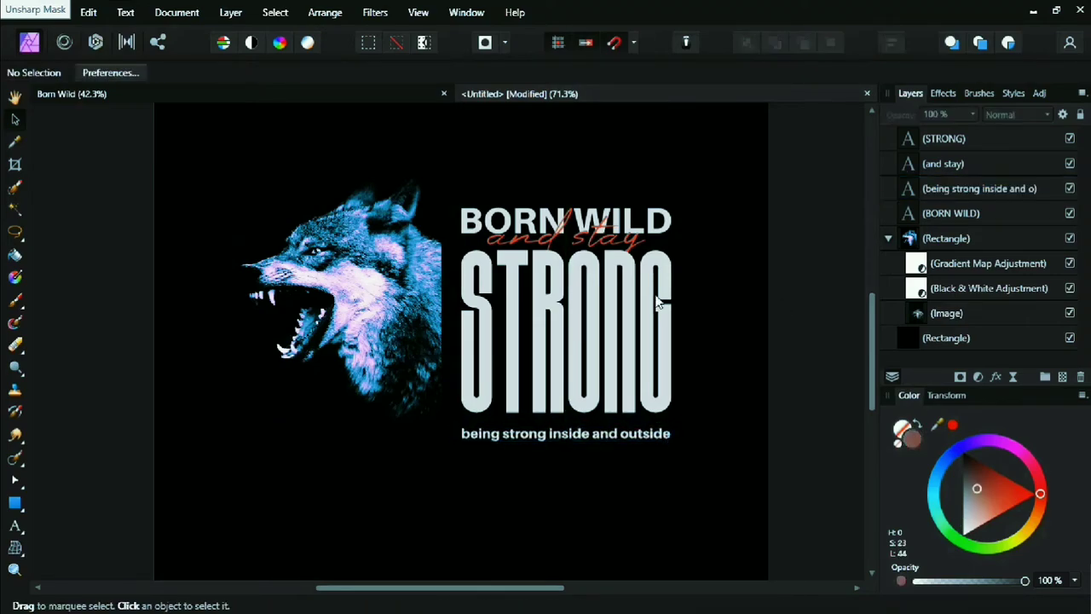
left_click(284, 397)
left_click_drag(232, 426, 213, 445)
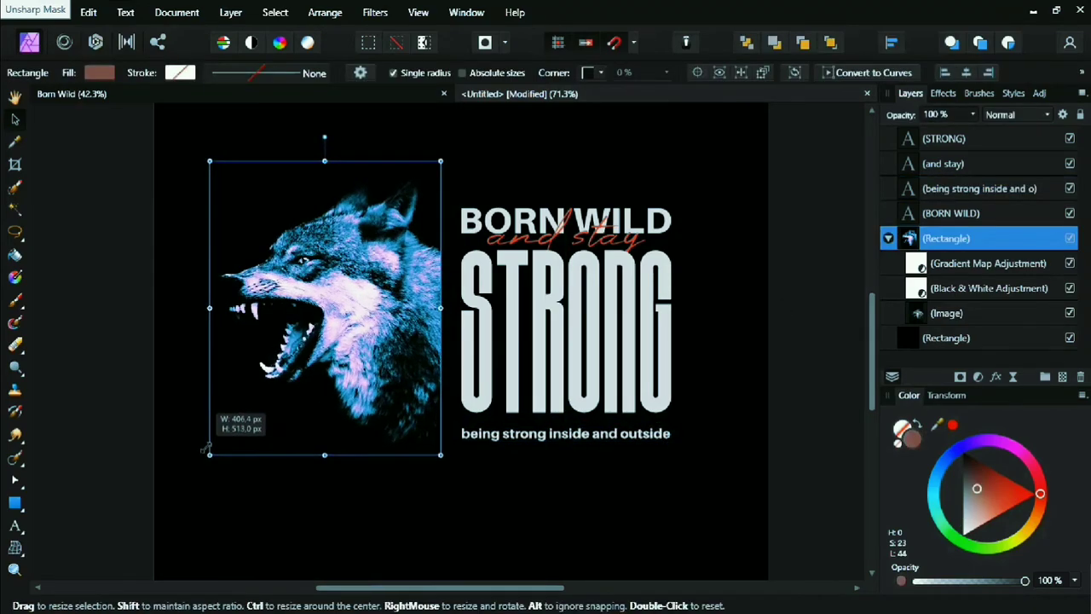
left_click(785, 285)
left_click_drag(584, 348, 602, 362)
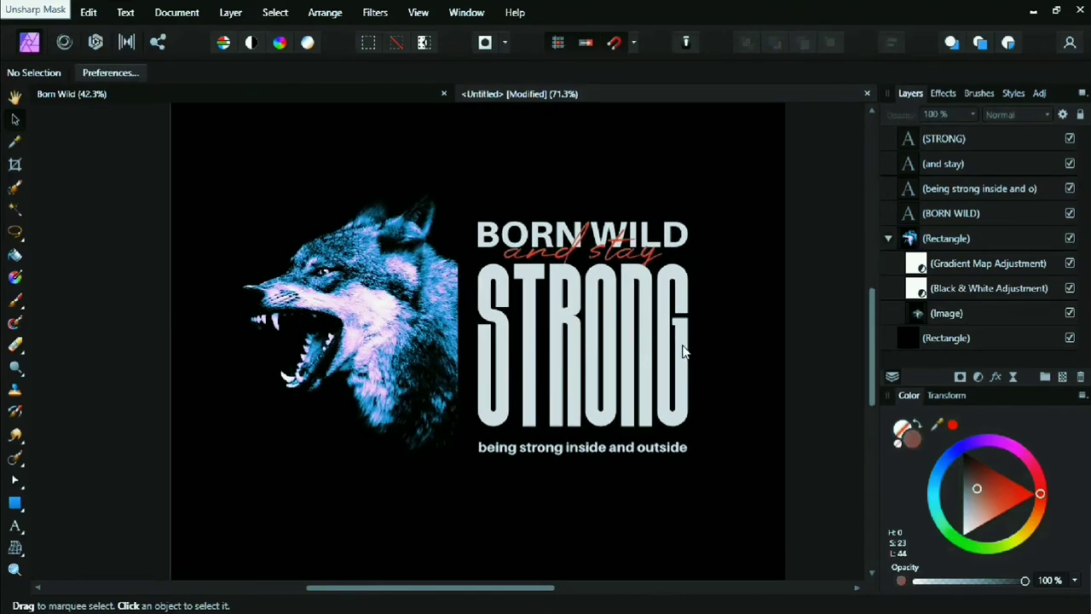
Remove the fill from STRONG and BORN WILD so they become outlines
left_click(503, 246)
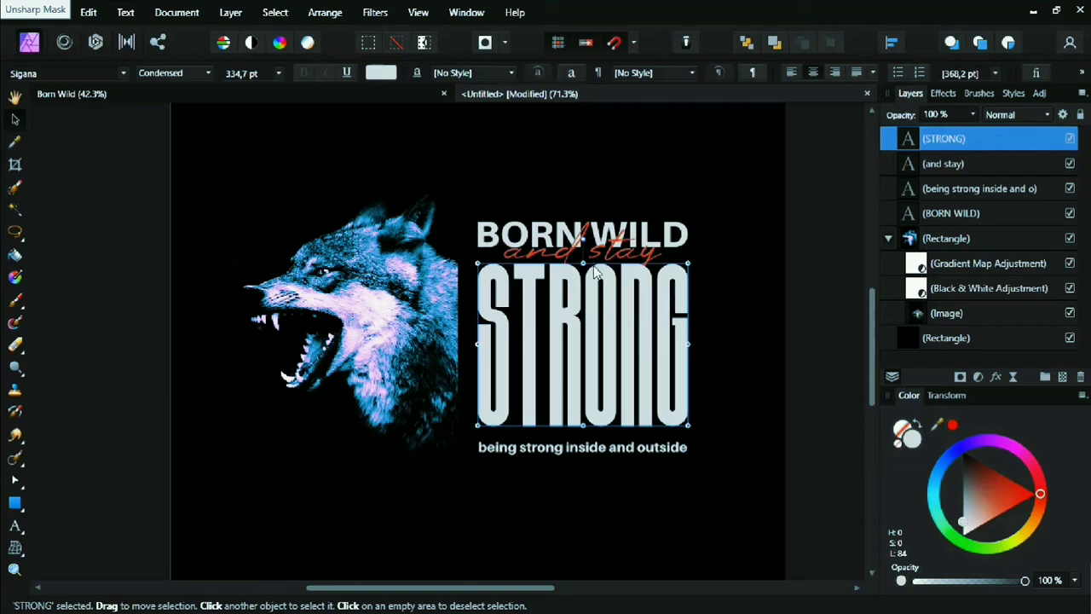
left_click(588, 235, "shift")
left_click(903, 441)
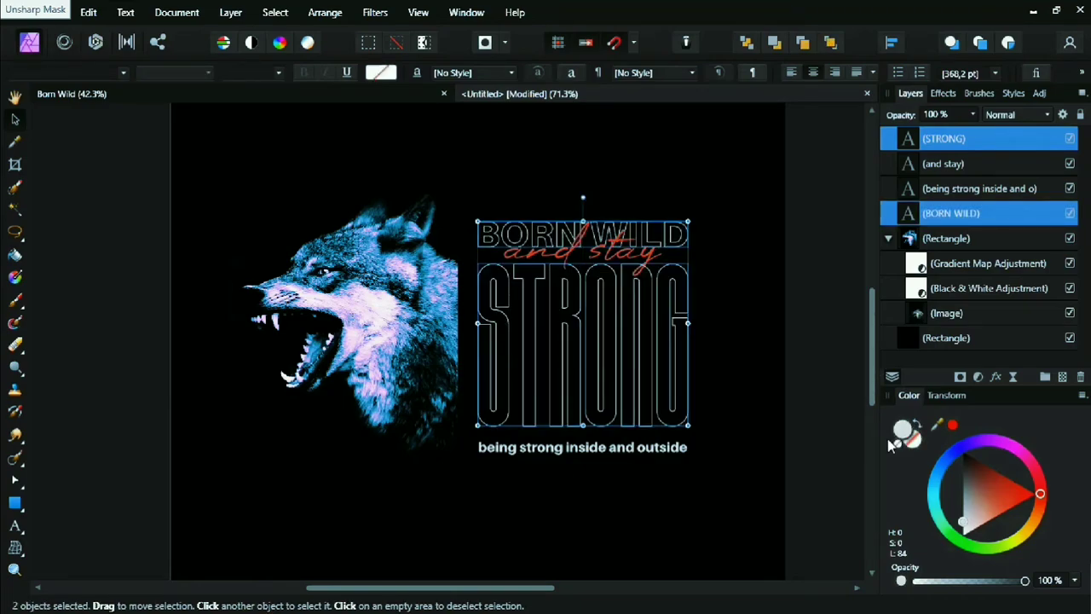
left_click_drag(733, 349, 574, 348)
left_click(572, 74)
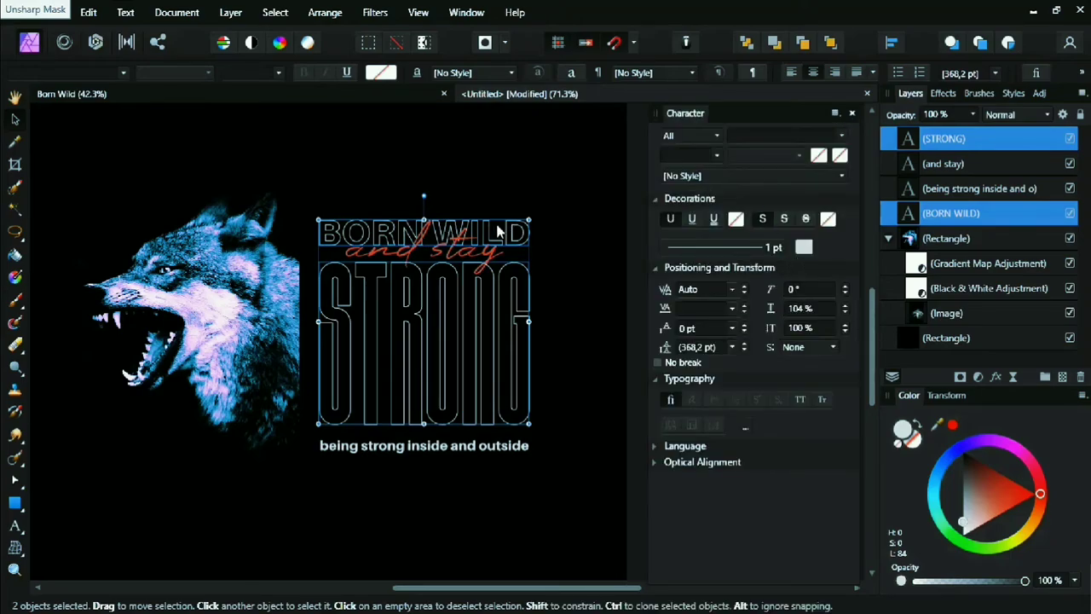
Set the BORN WILD text outline width to 3 pt
left_click(426, 249)
left_click(522, 230)
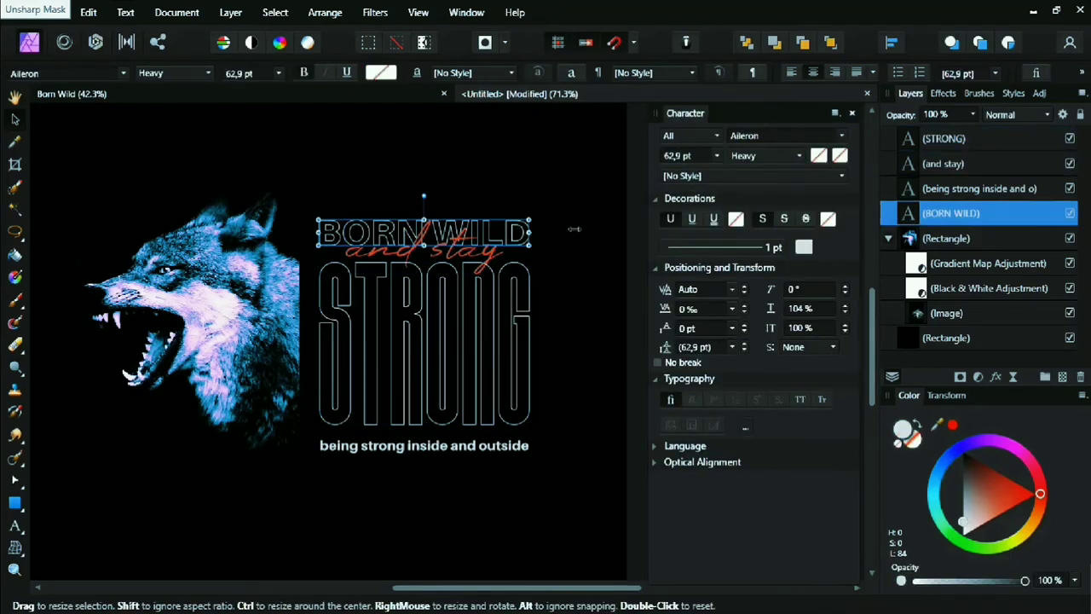
left_click(775, 247)
type("3")
key("Return")
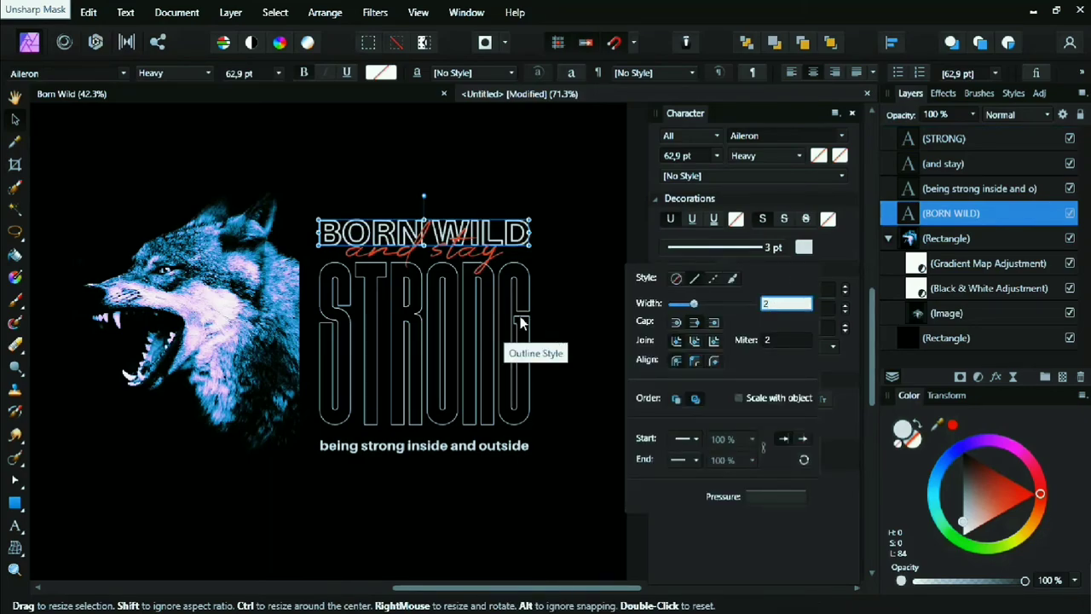
left_click(520, 322)
Set the STRONG text outline to 3 pt, then close the Character panel
left_click(512, 317)
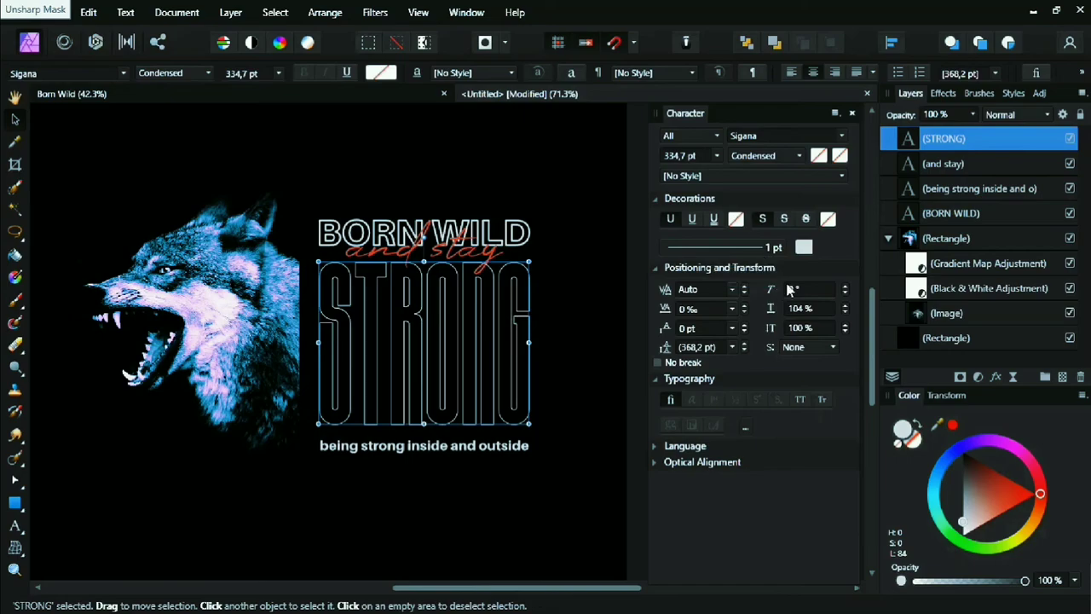
left_click(769, 249)
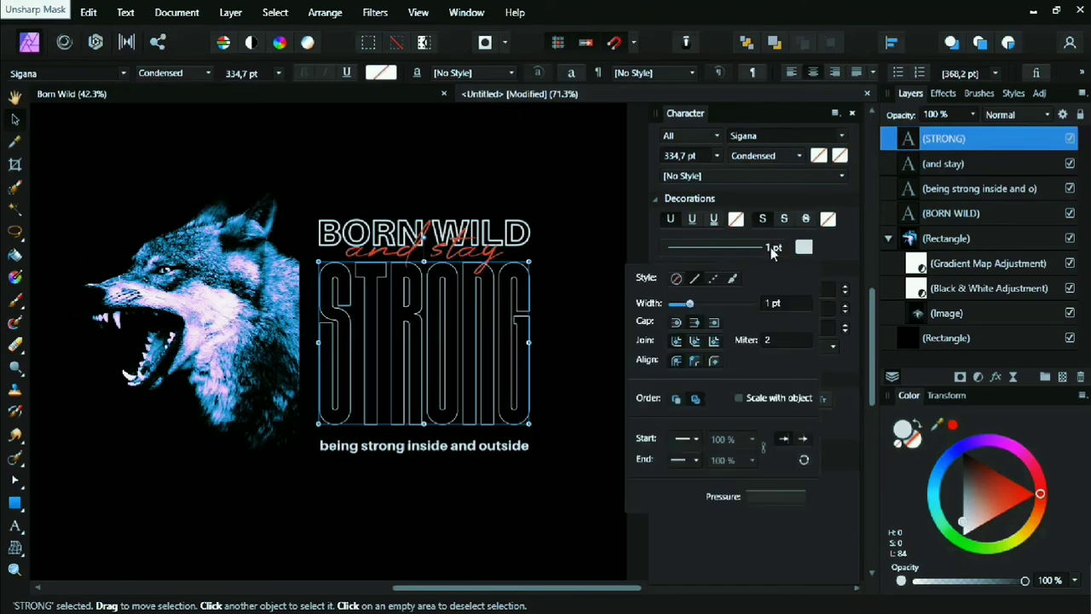
type("3")
key("Return")
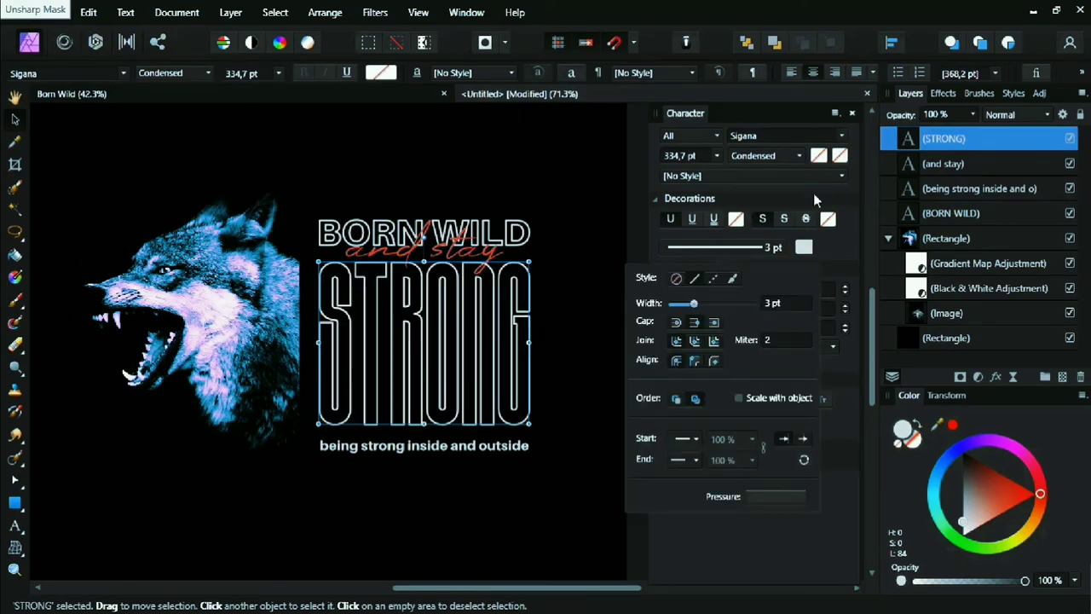
left_click(853, 114)
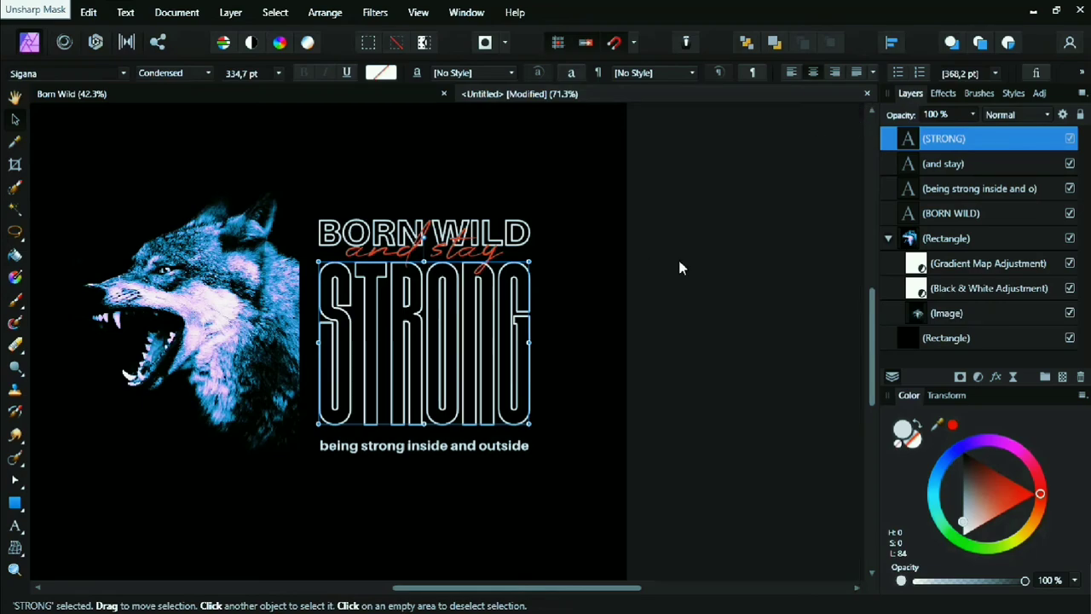
left_click(542, 291)
left_click_drag(479, 283, 667, 328)
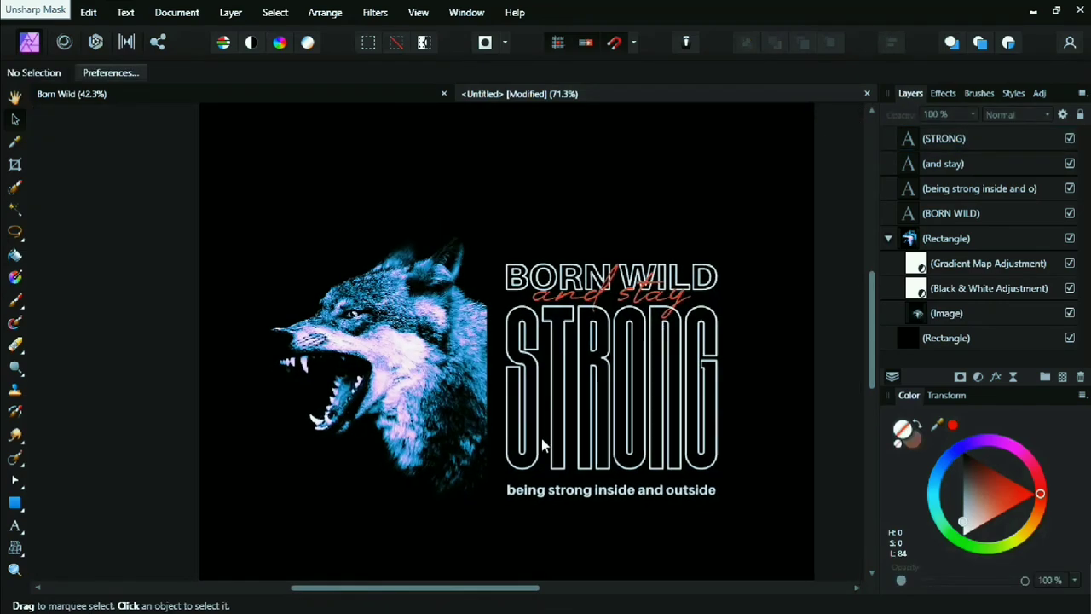
left_click(524, 494)
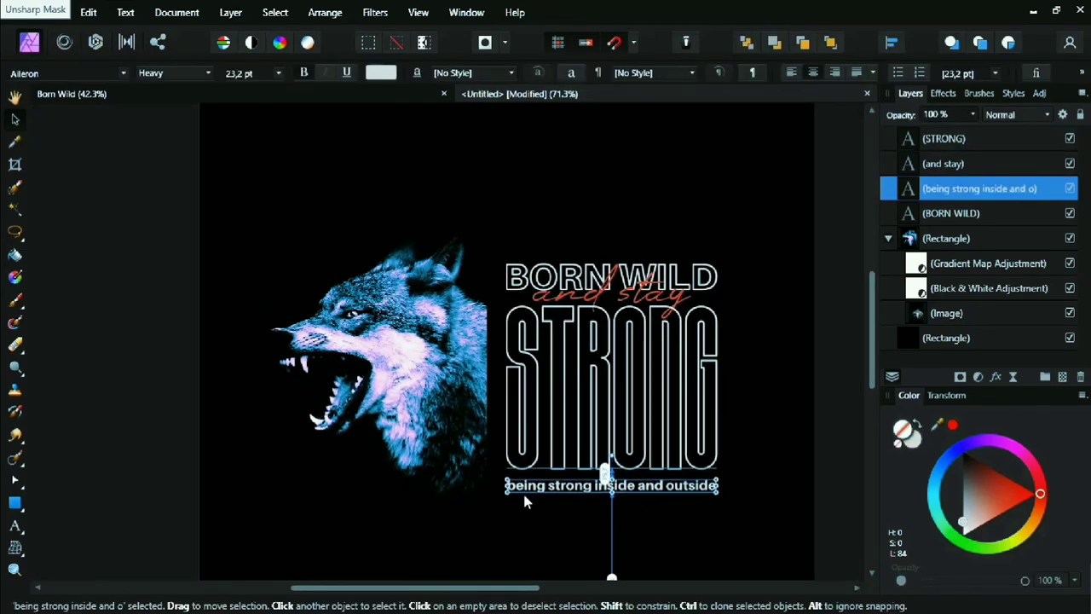